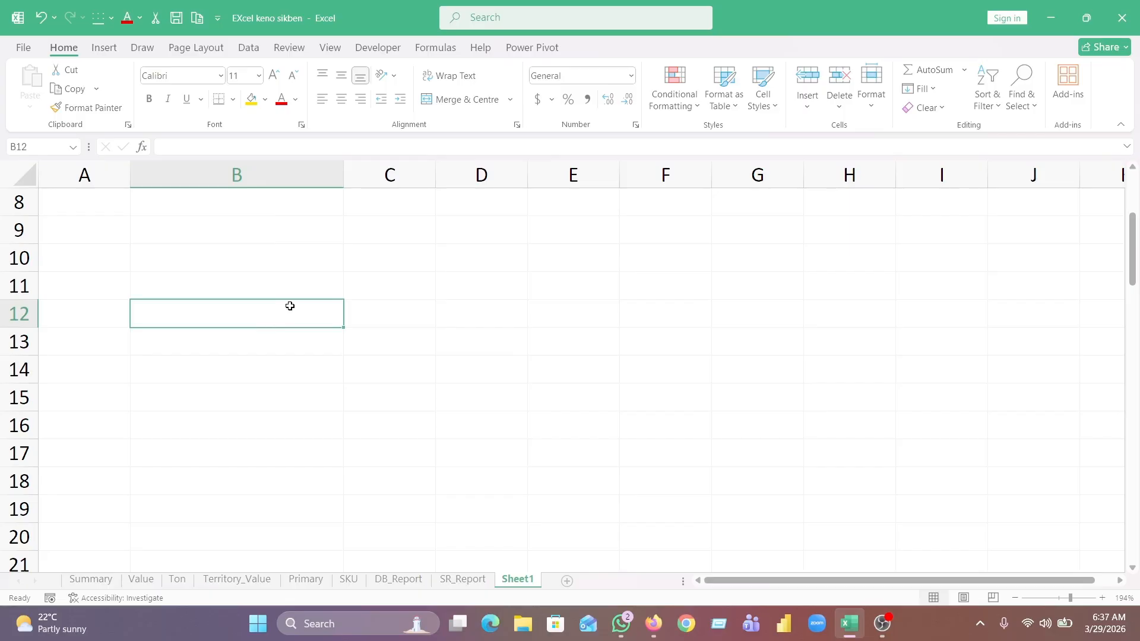
click(272, 260)
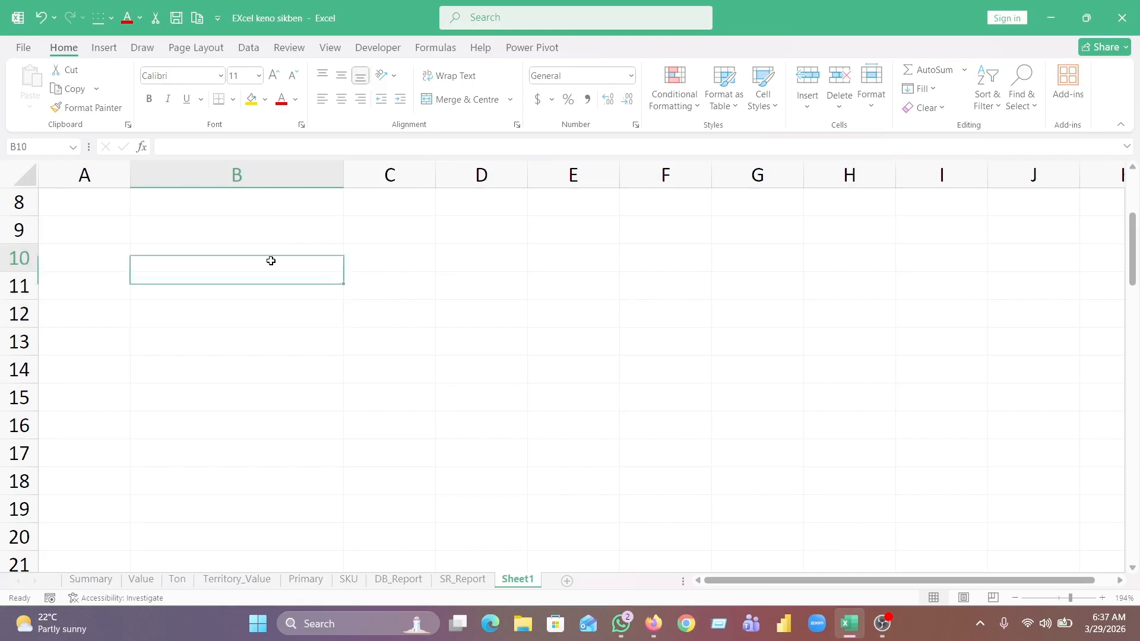
click(403, 265)
click(401, 293)
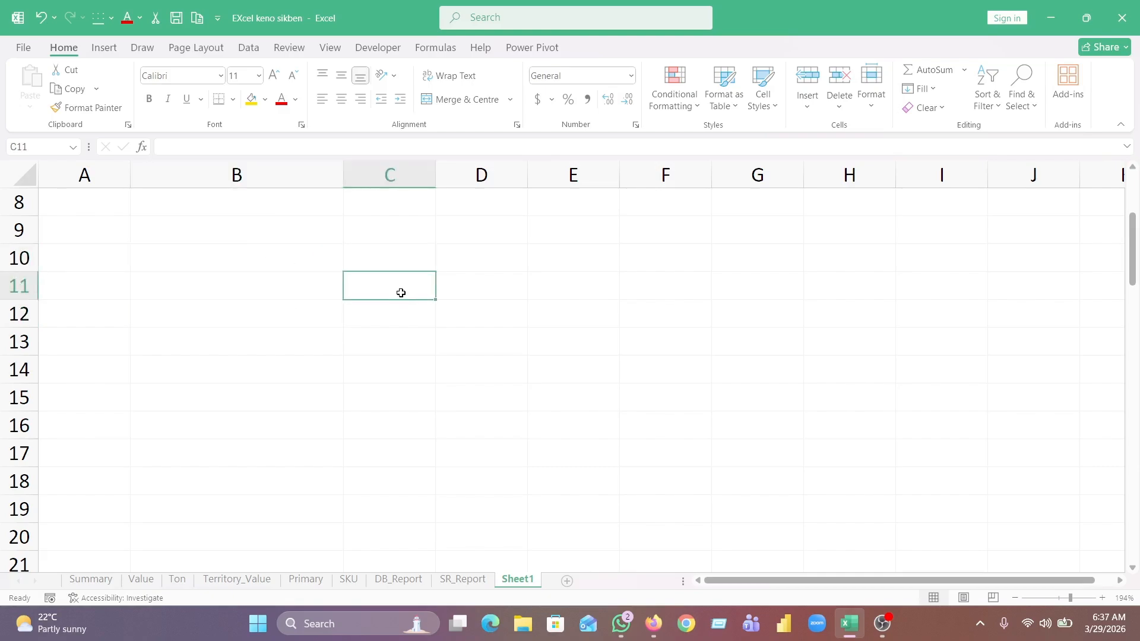
click(391, 266)
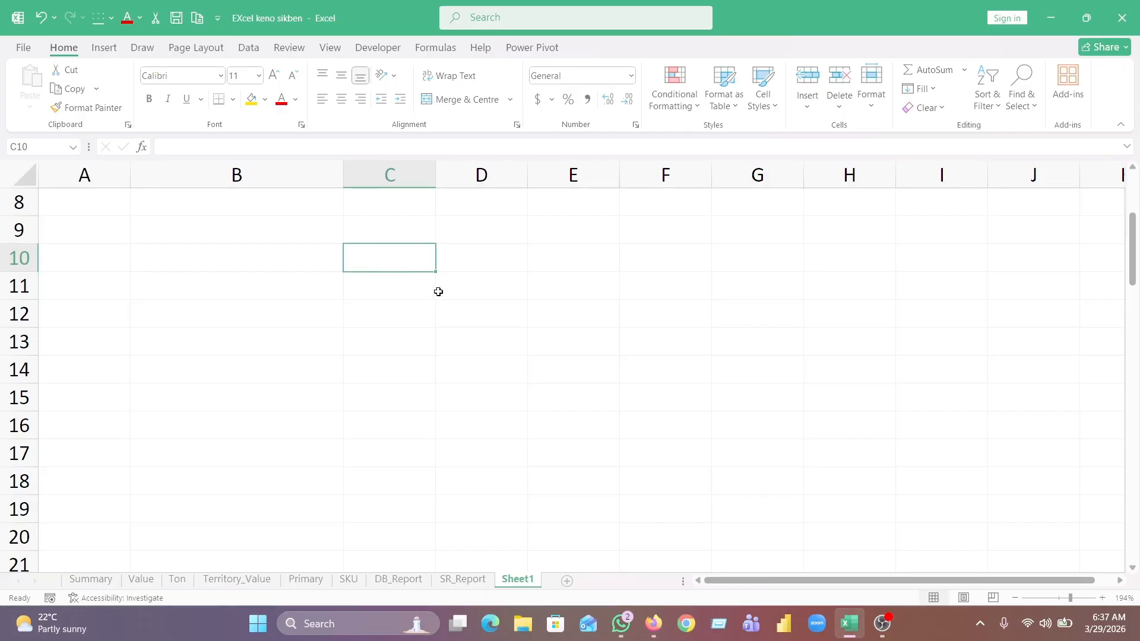
click(363, 277)
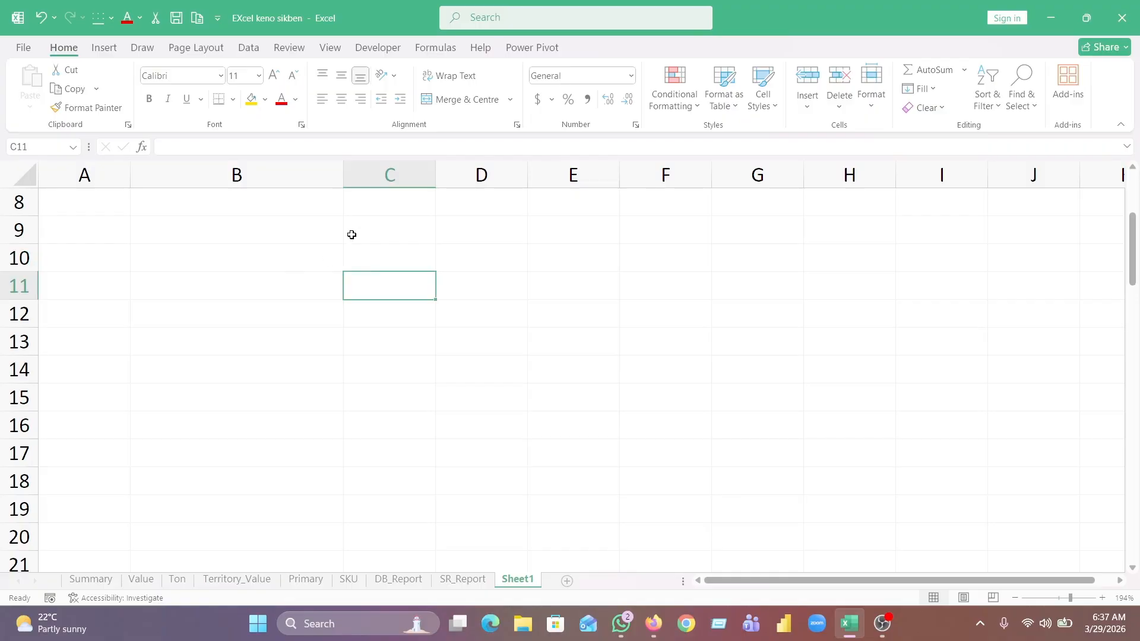
Select whole columns B and C, whole rows 9 and 3, and cells B5 to D5 one after another.
click(108, 176)
click(204, 176)
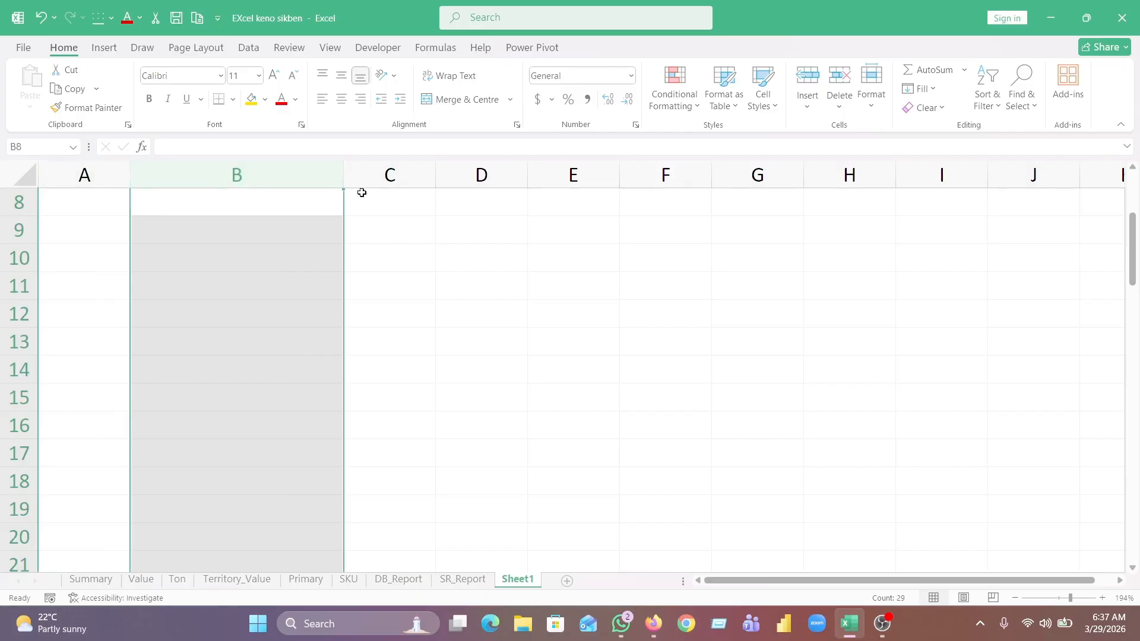
click(379, 175)
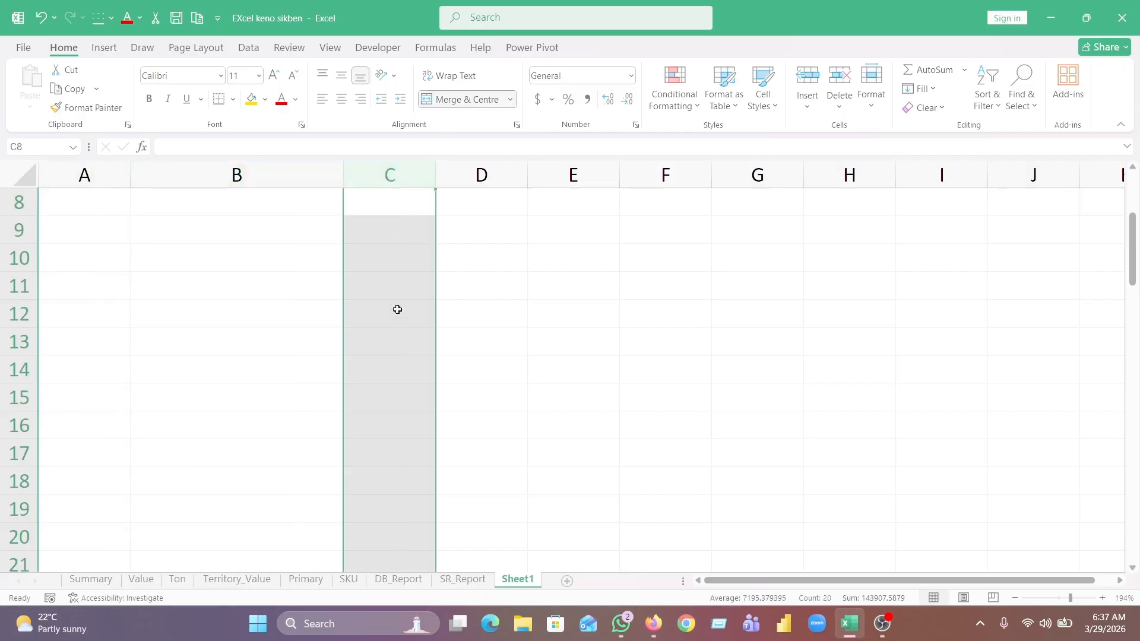
click(16, 231)
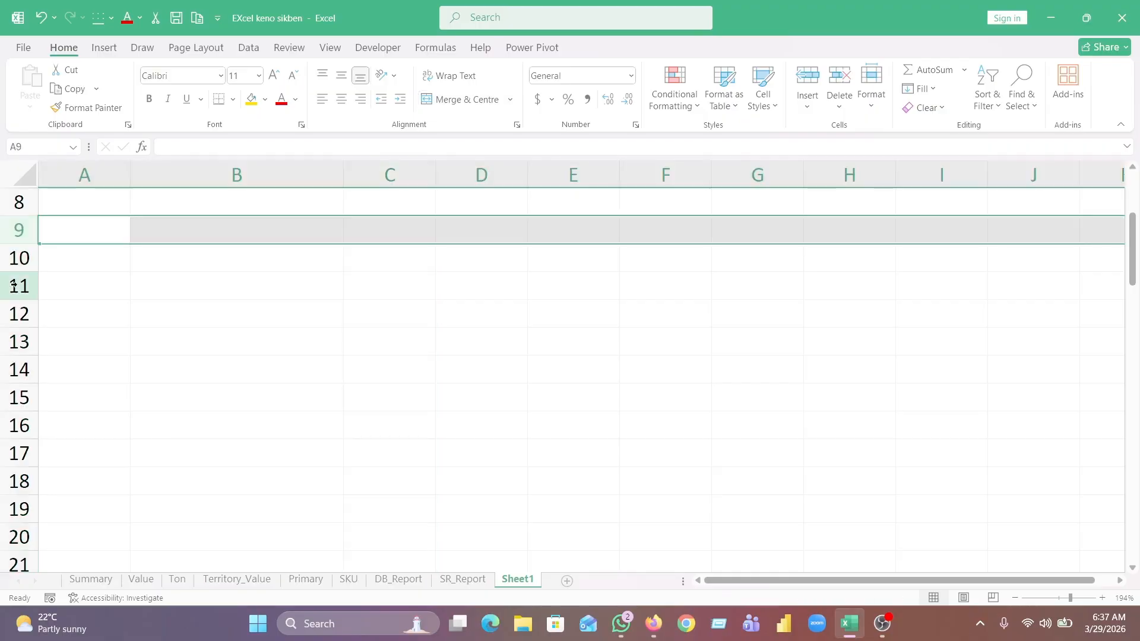
drag(1132, 255, 1131, 213)
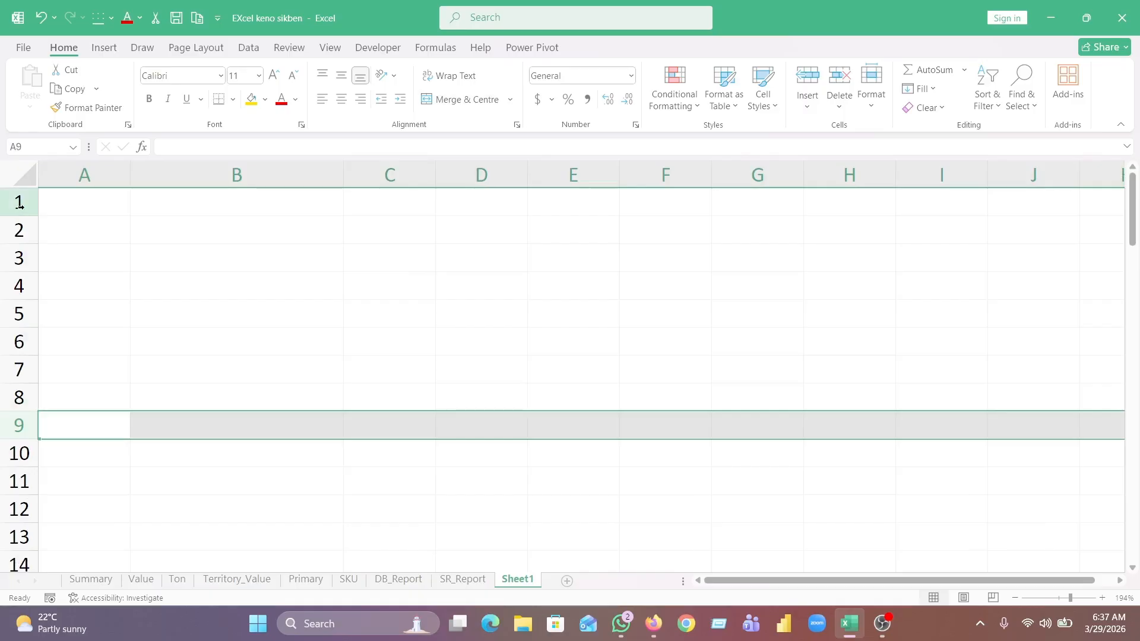
click(16, 264)
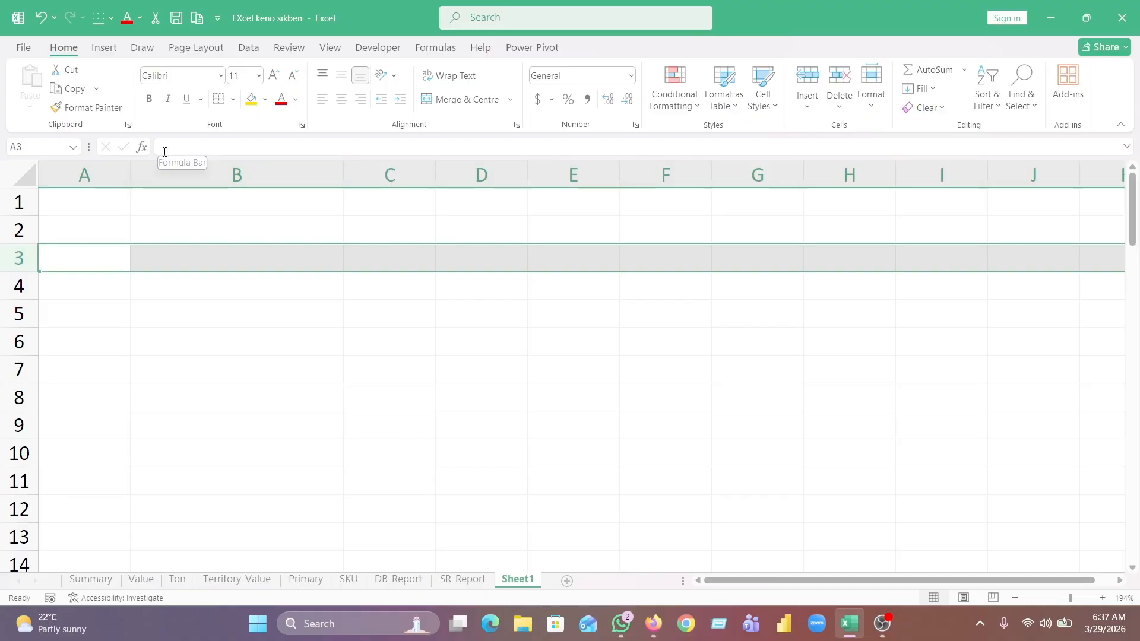
click(189, 315)
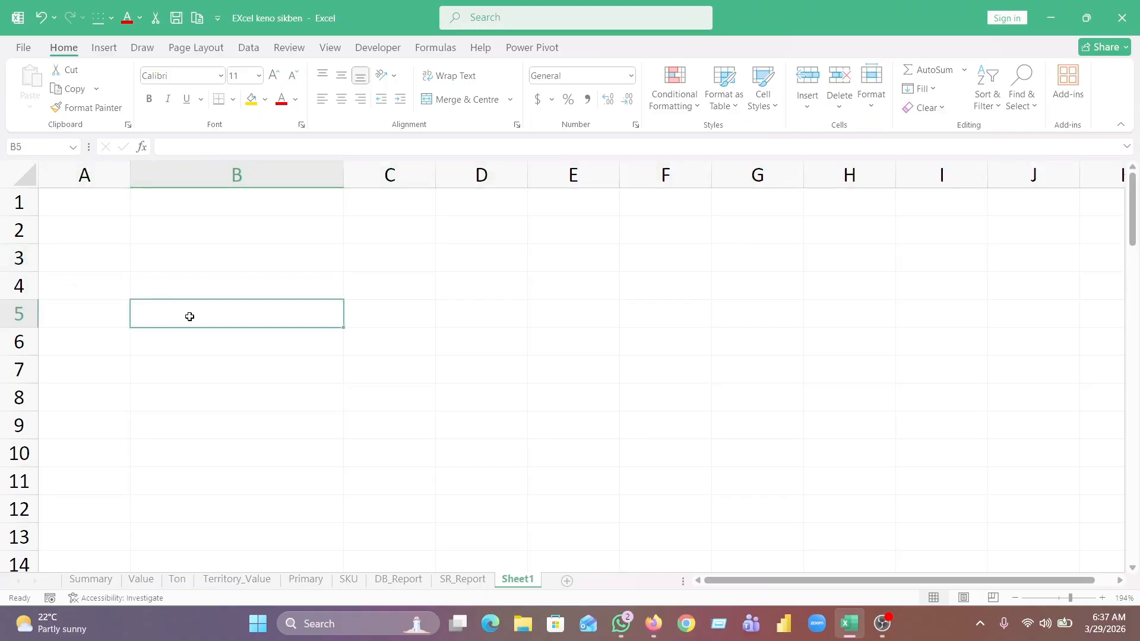
click(380, 307)
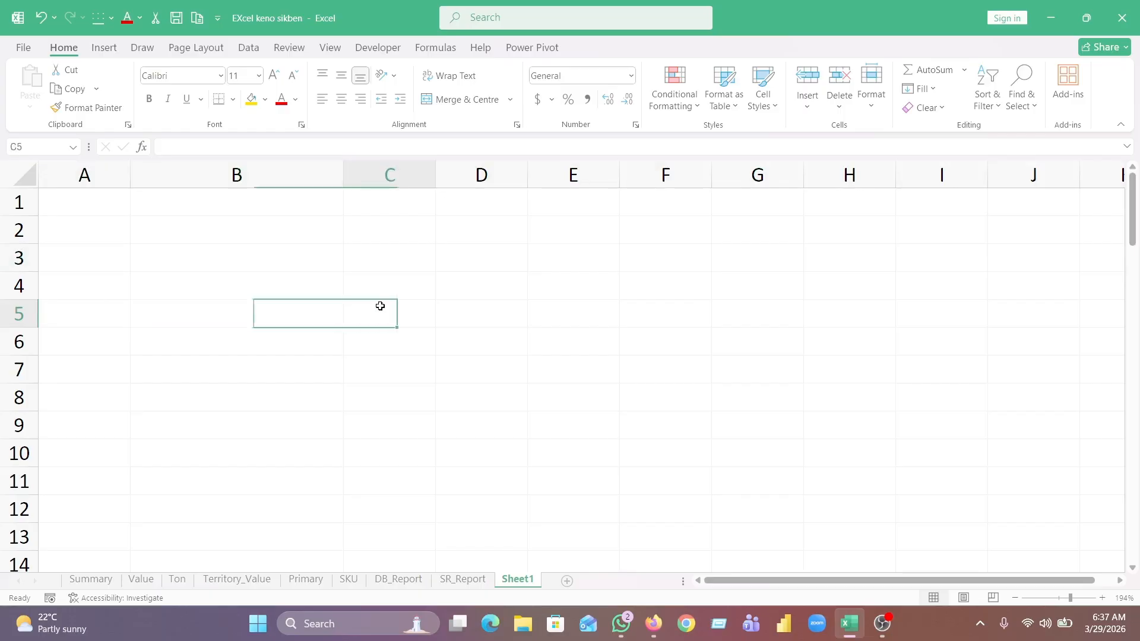
click(488, 316)
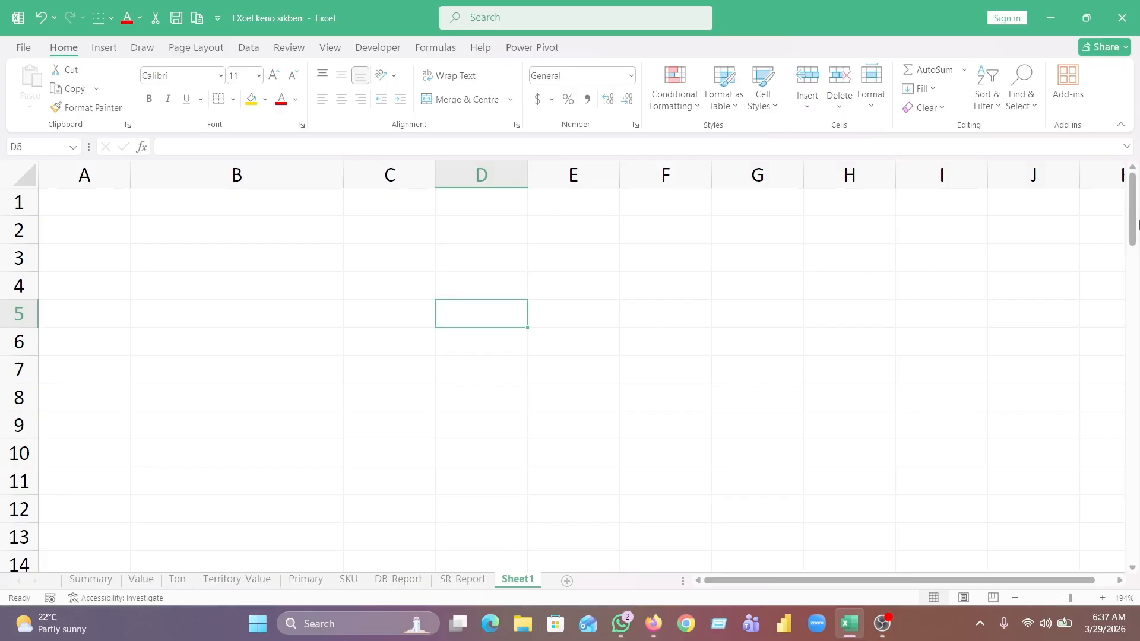
Enter the title "Cox's Bazar" in cell B39, directly above the SR Name header of the sales table.
drag(1133, 229, 1135, 433)
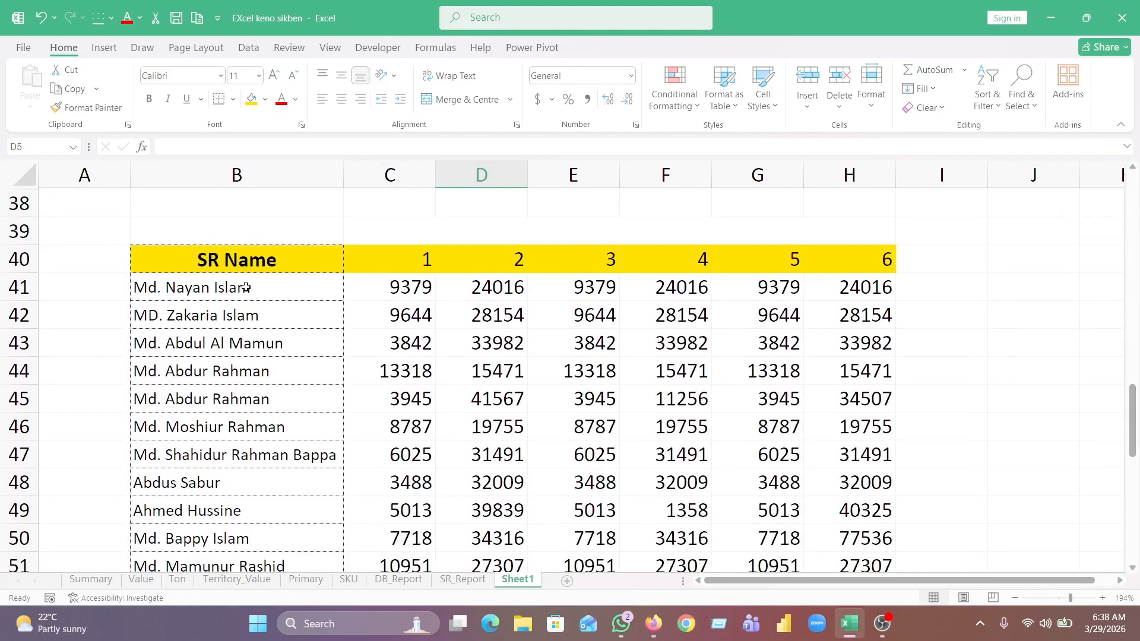
click(246, 286)
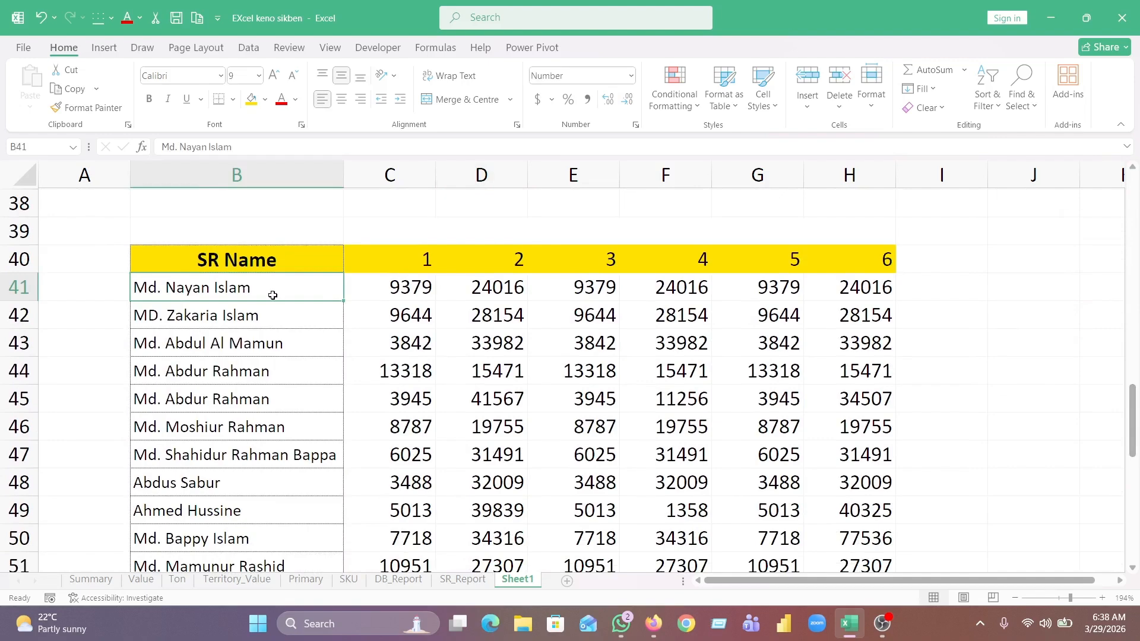
click(246, 265)
click(277, 298)
click(408, 289)
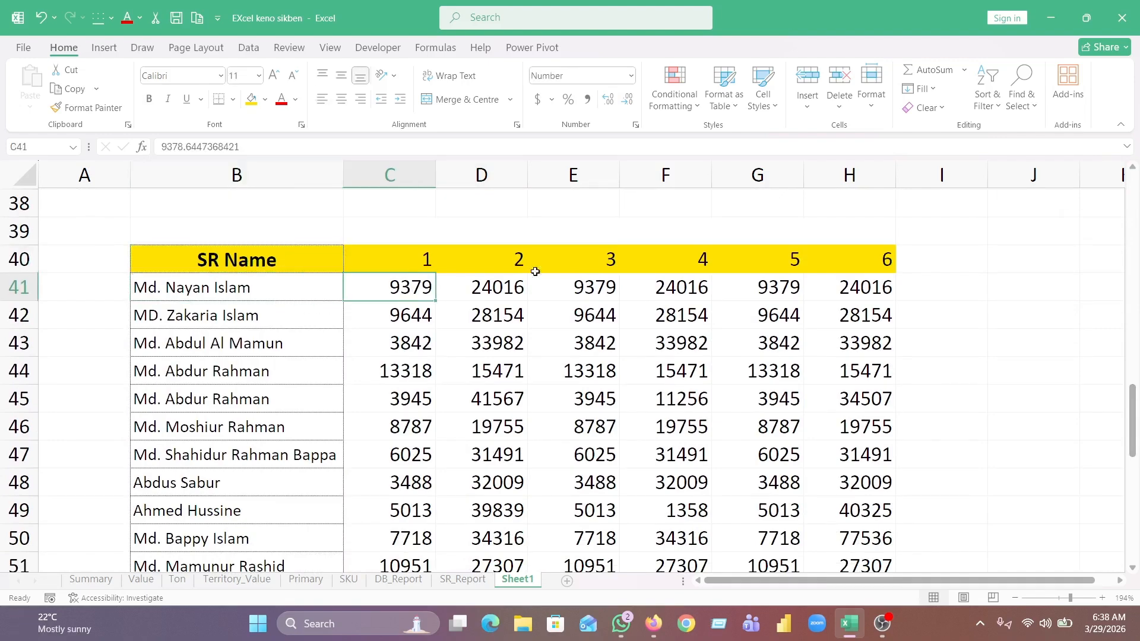
click(276, 236)
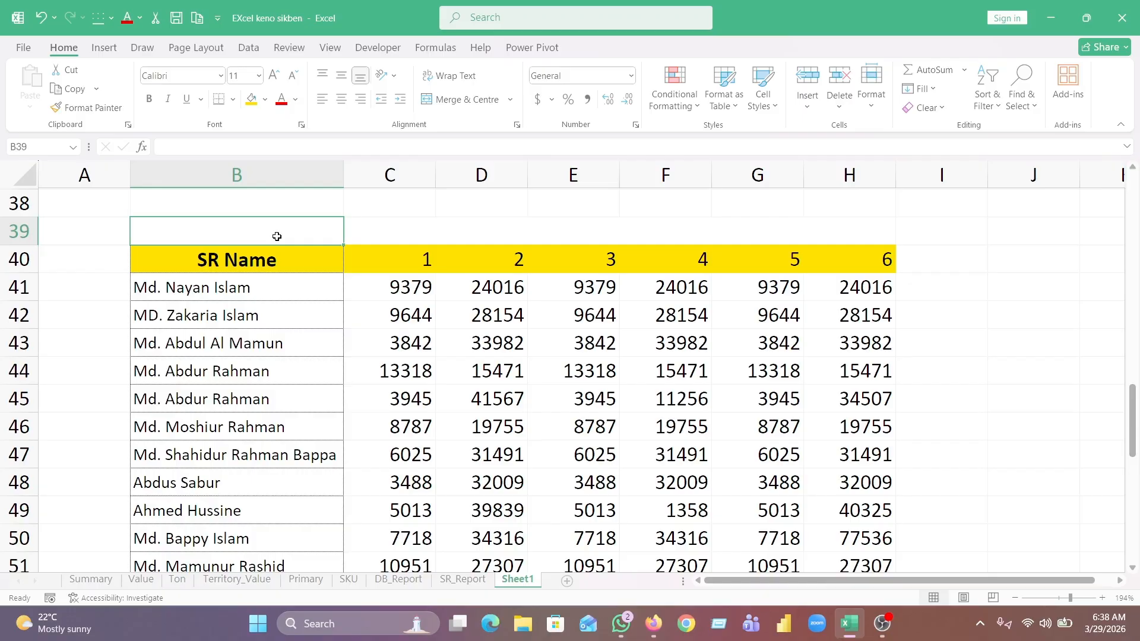
text(Cox)
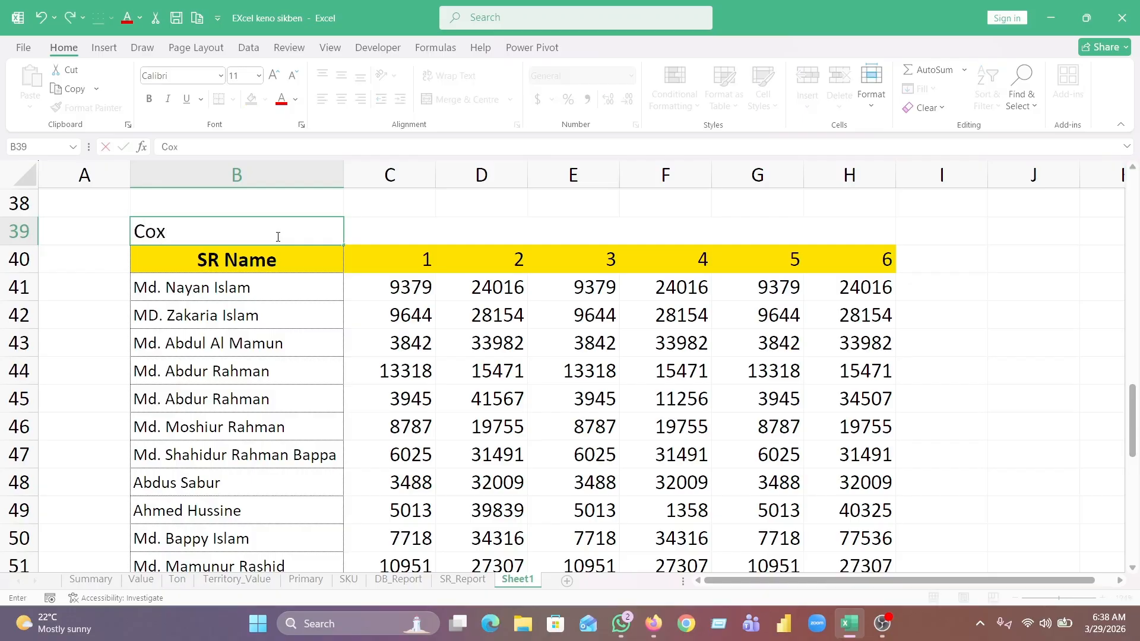
text('s Bazar)
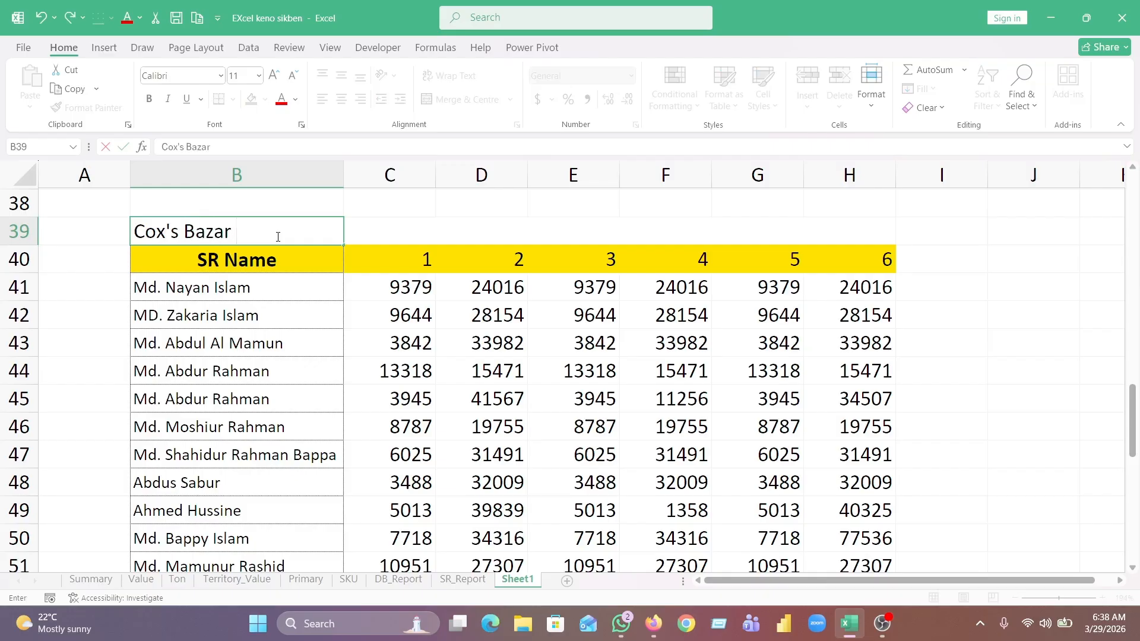
Enter the heading "Day Wise Sales" in the merged cell C39:H39 above the day numbers.
click(408, 228)
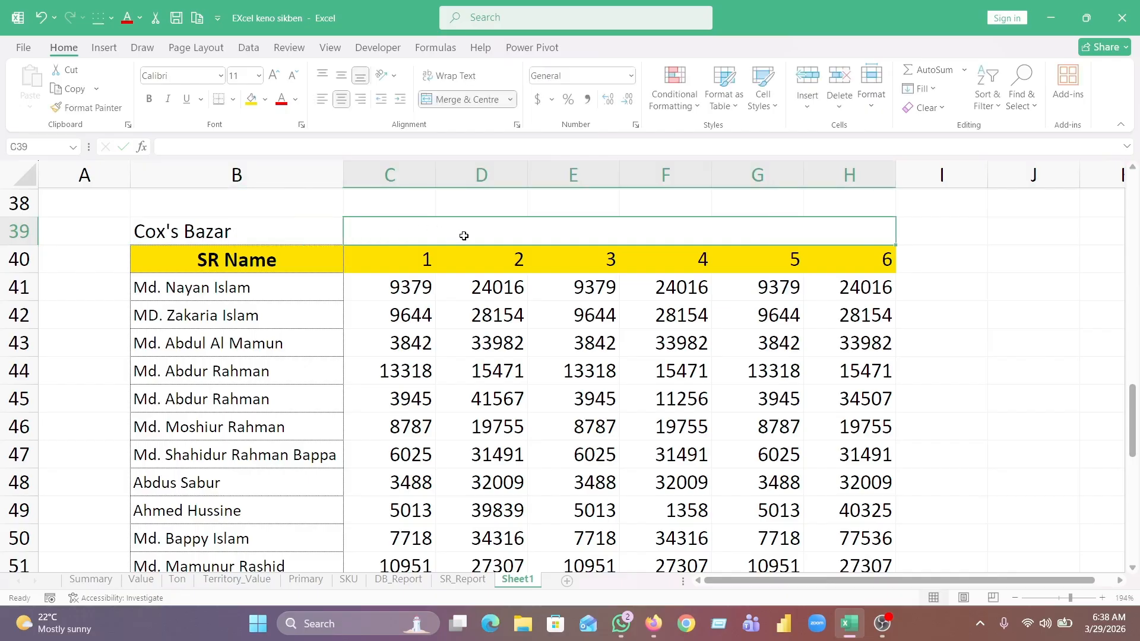
text(Da)
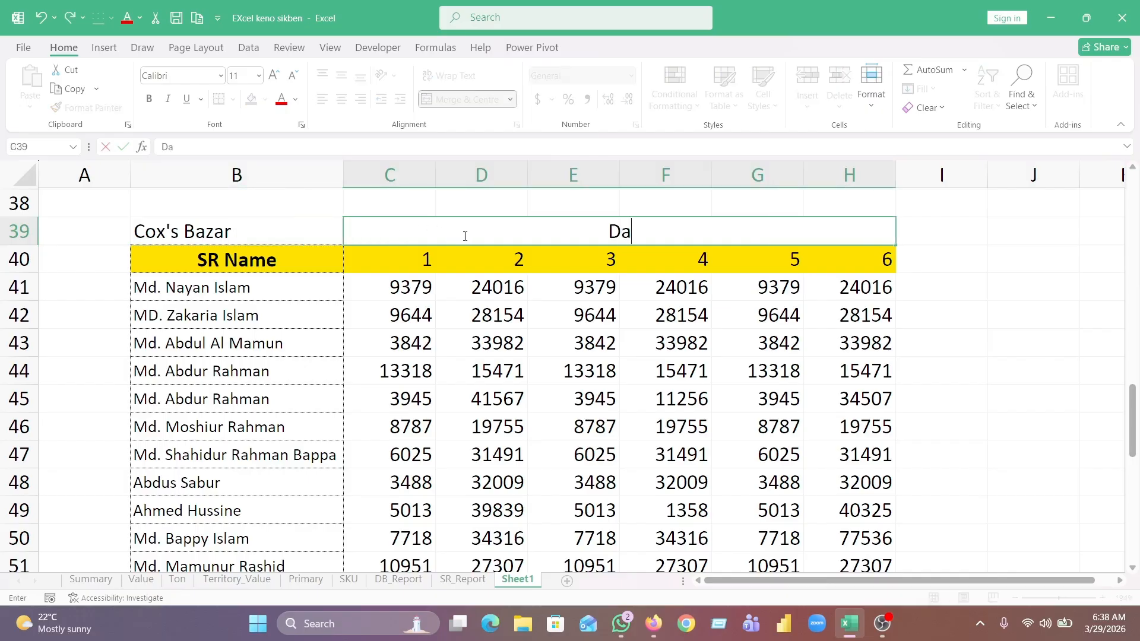
text(y Wise S)
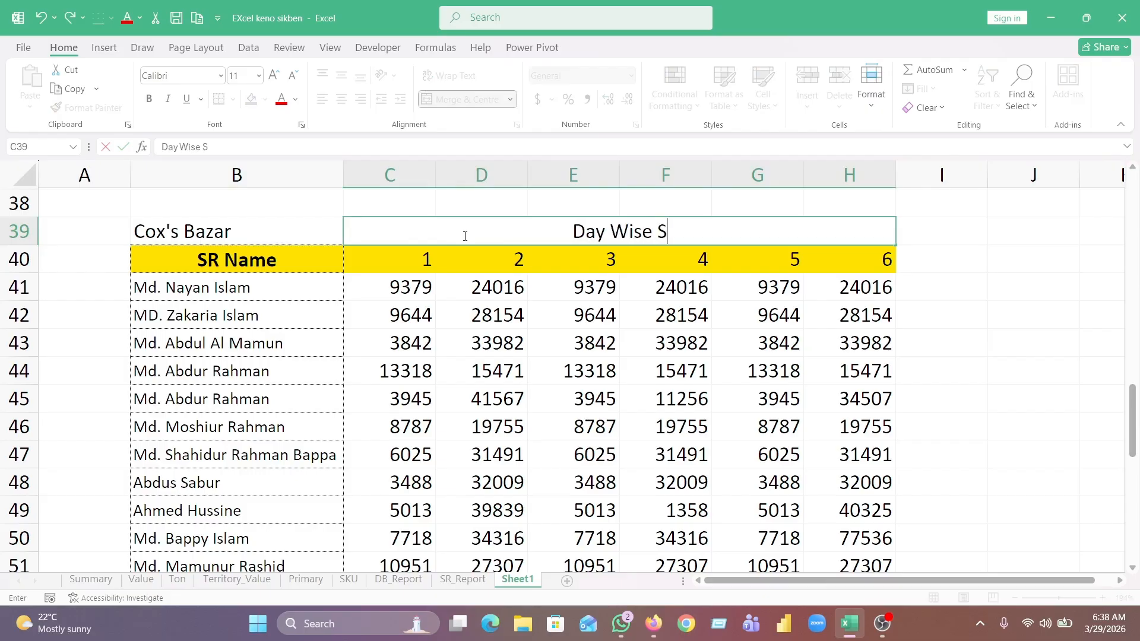
text(ales)
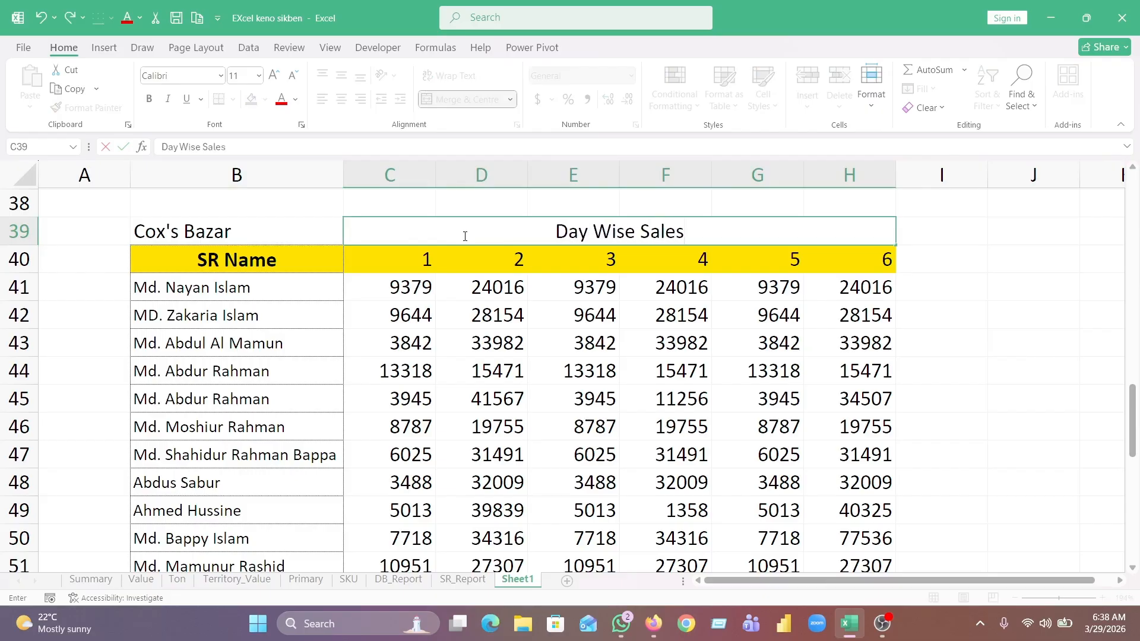
click(1017, 288)
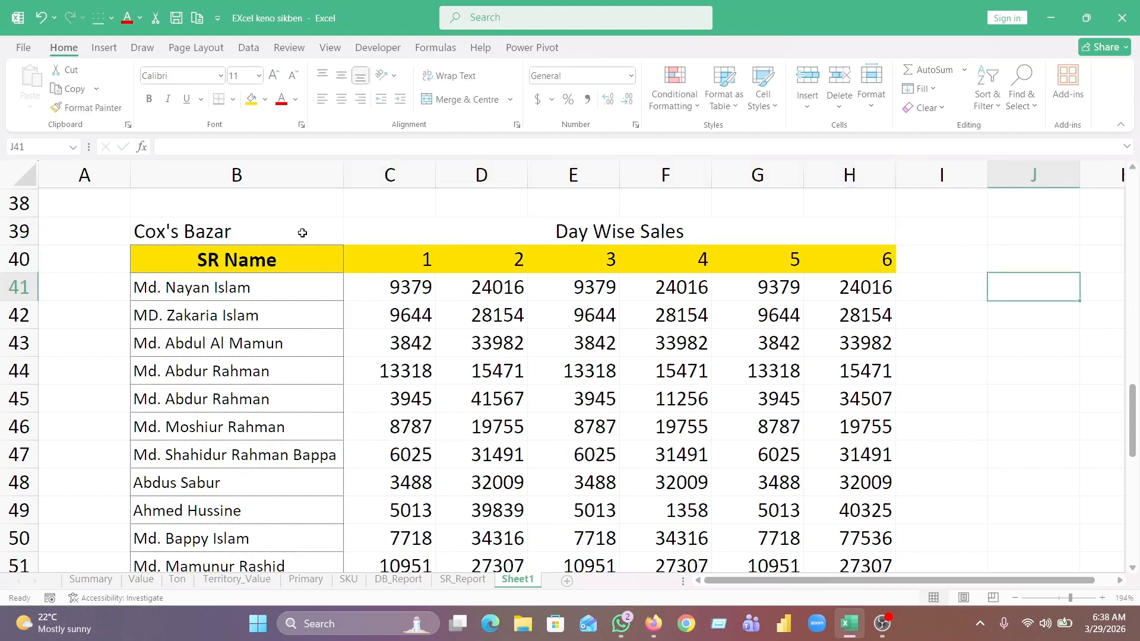
Fill the title row B39:H39 with a very light orange theme colour.
drag(302, 233, 660, 225)
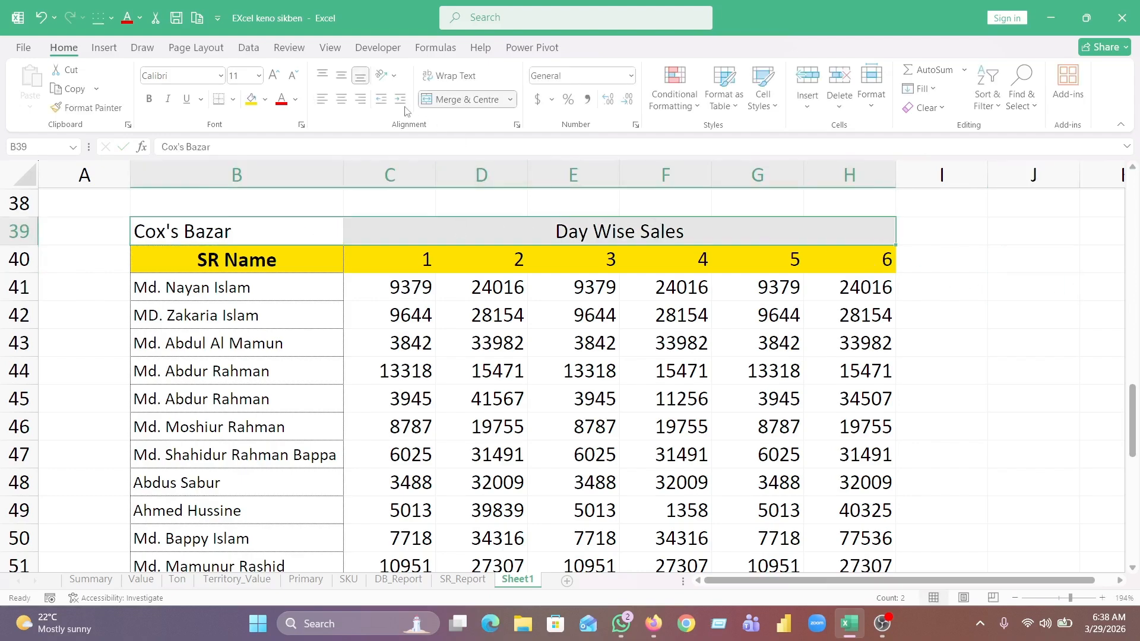
click(264, 102)
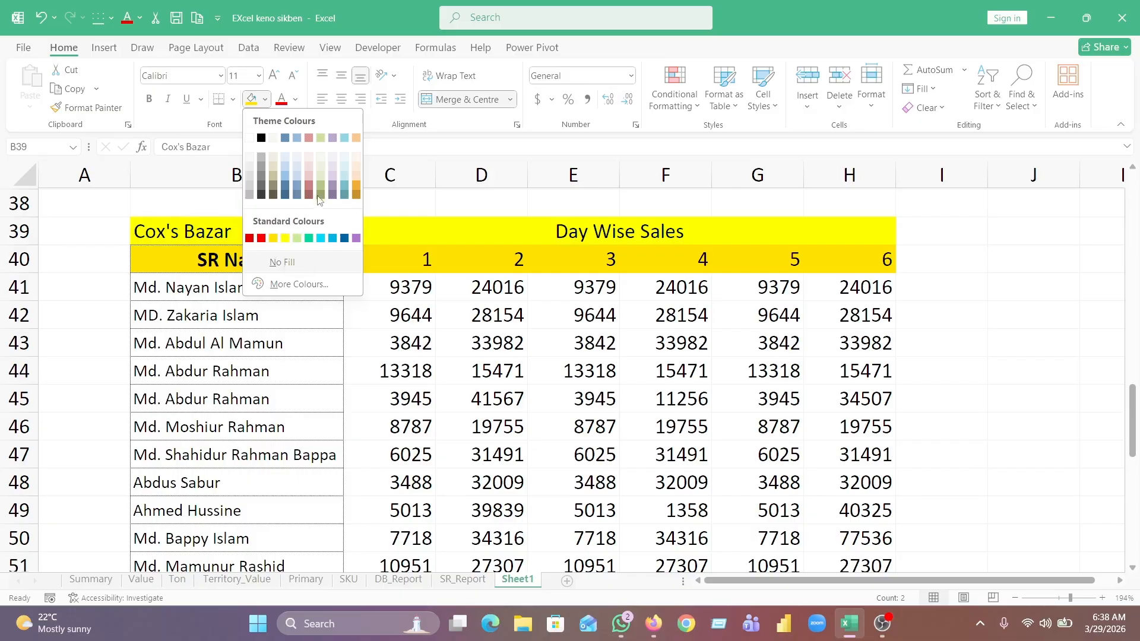
click(356, 160)
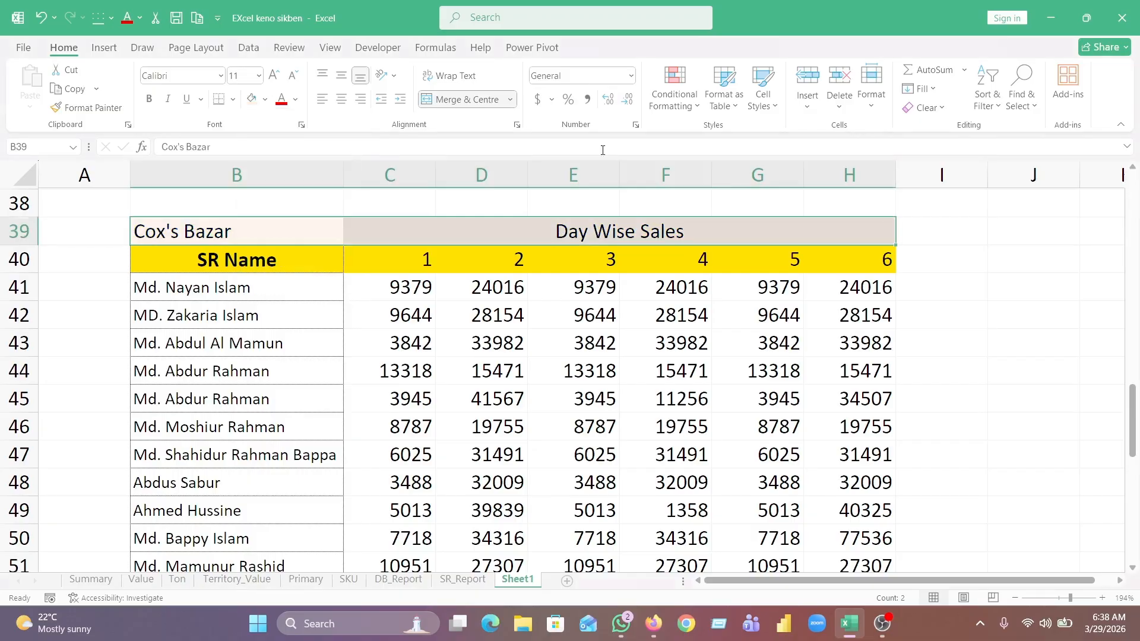
click(992, 237)
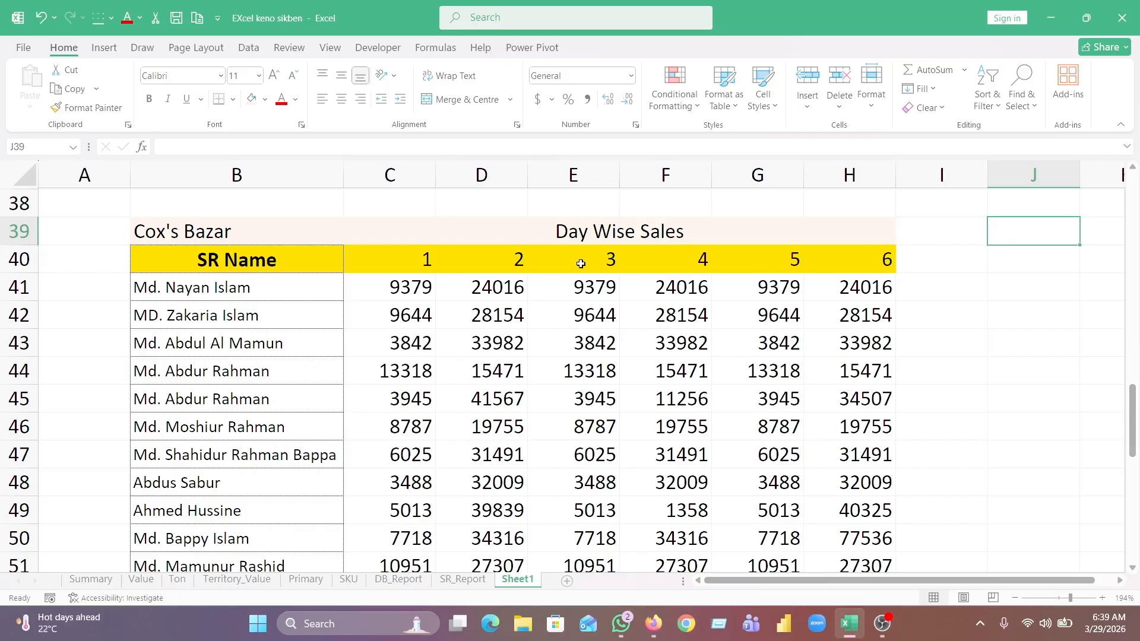
Extend the numbered day headers from C40 across row 40 as a series up to day 31 in AG40.
drag(394, 259, 800, 270)
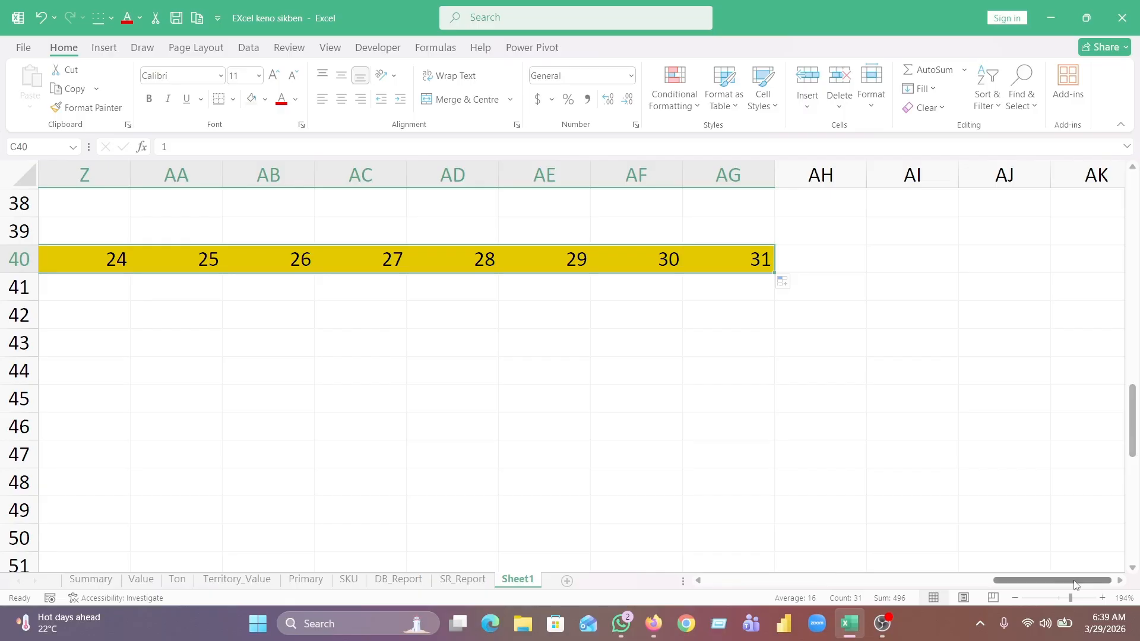
drag(1062, 584, 723, 640)
click(989, 420)
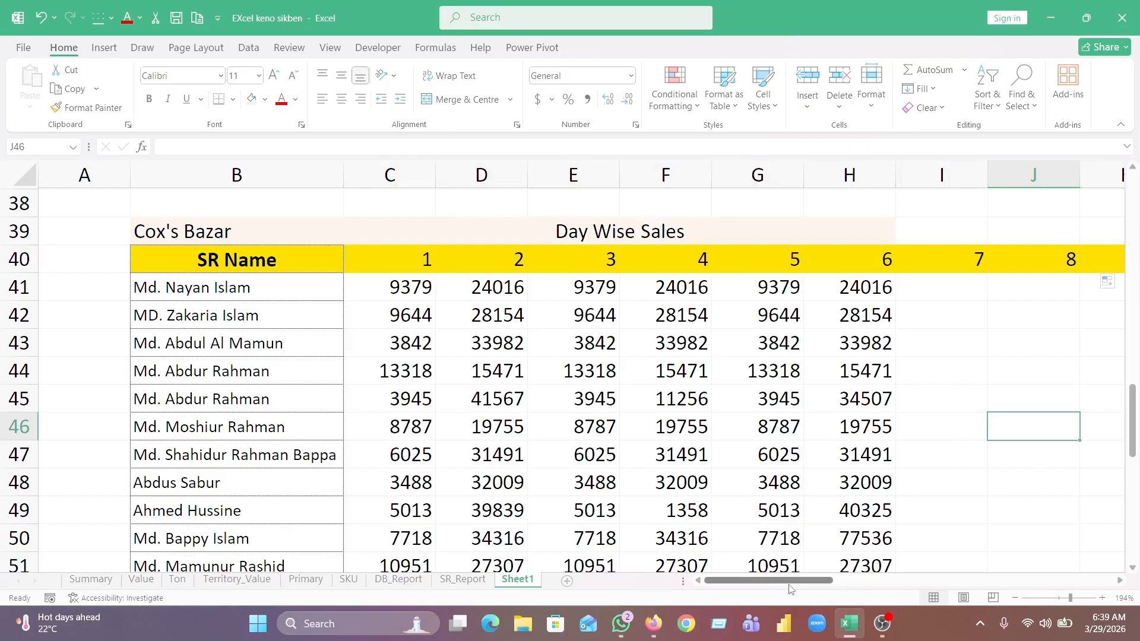
drag(790, 589, 747, 604)
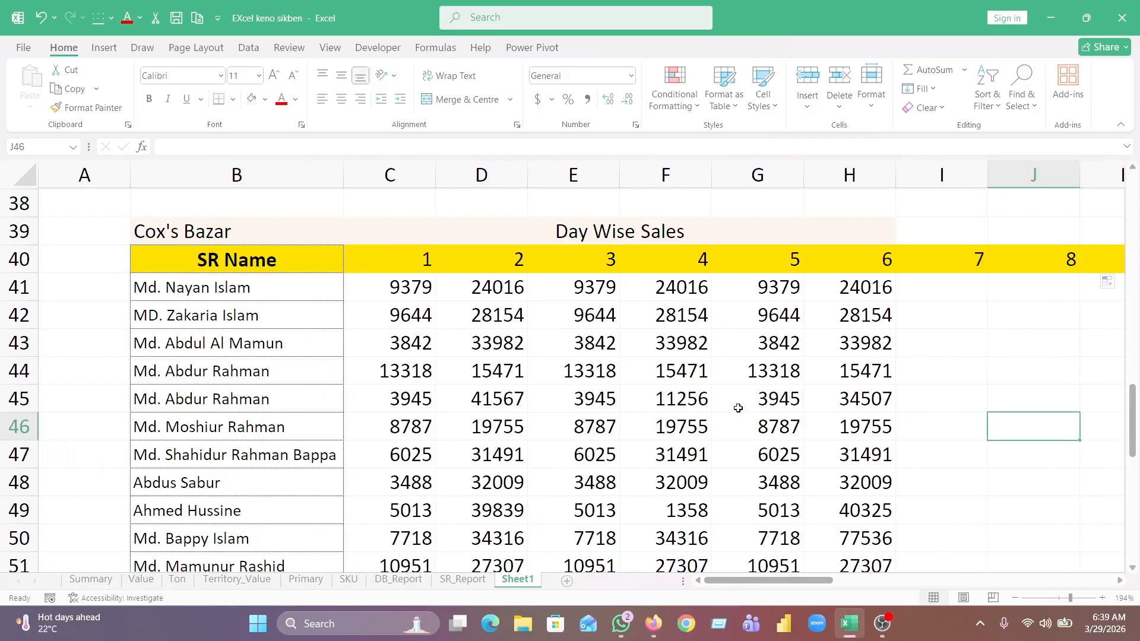
Add an AutoSum total of the first representative's sales in C41:H41 to cell I41.
click(399, 288)
drag(399, 288, 900, 288)
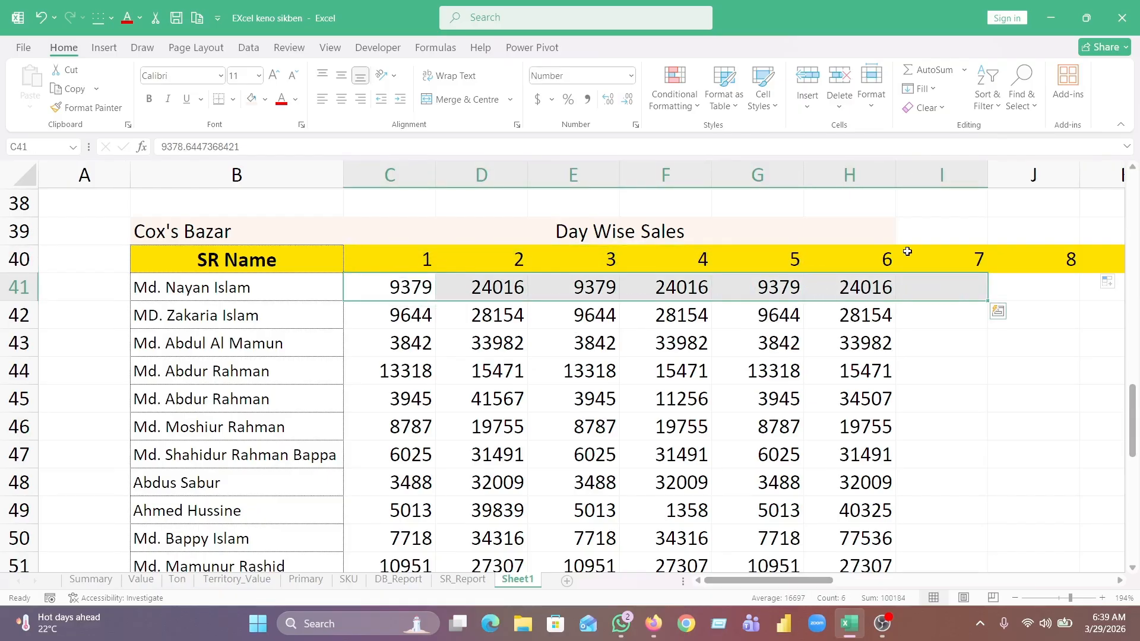
click(929, 76)
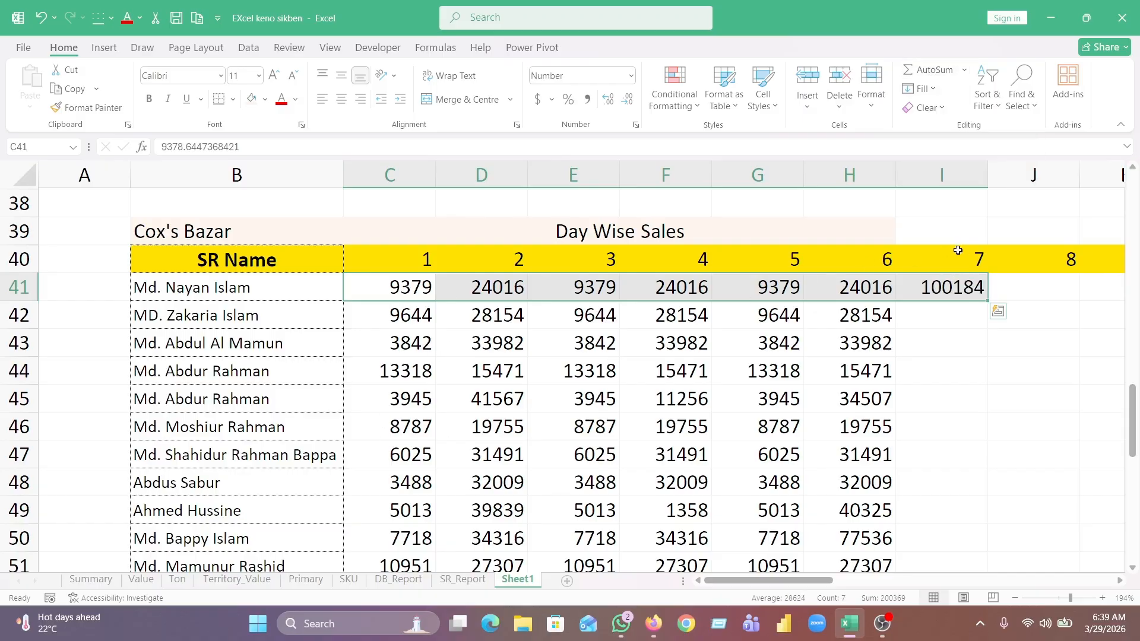
Fill the SUM formula in I41 down column I to the last row with sales data, I59.
click(931, 321)
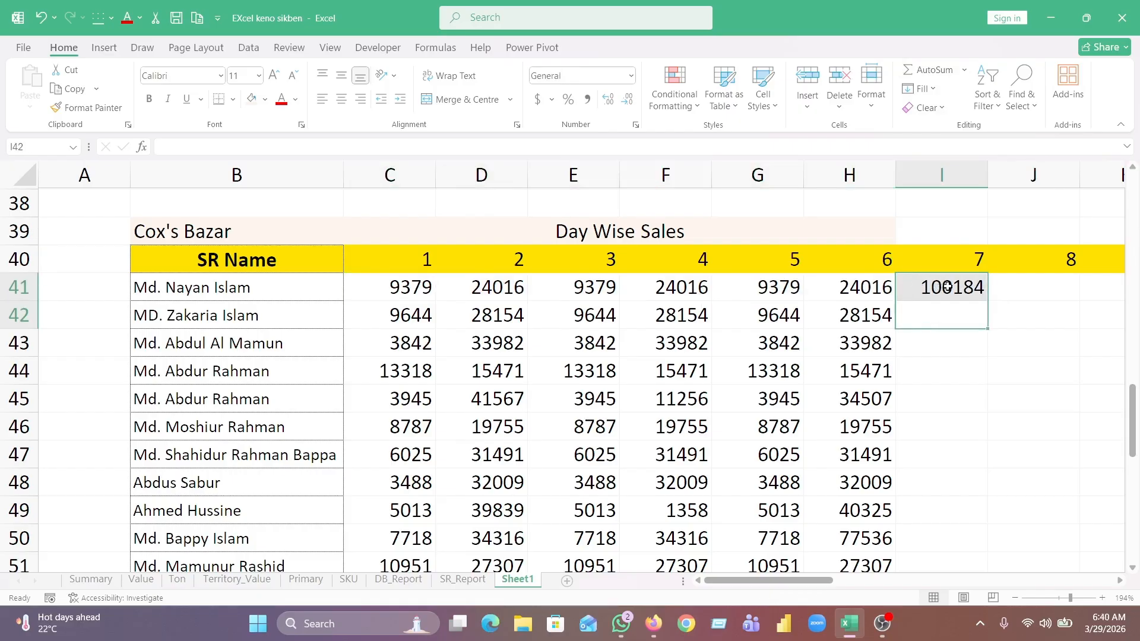
click(943, 287)
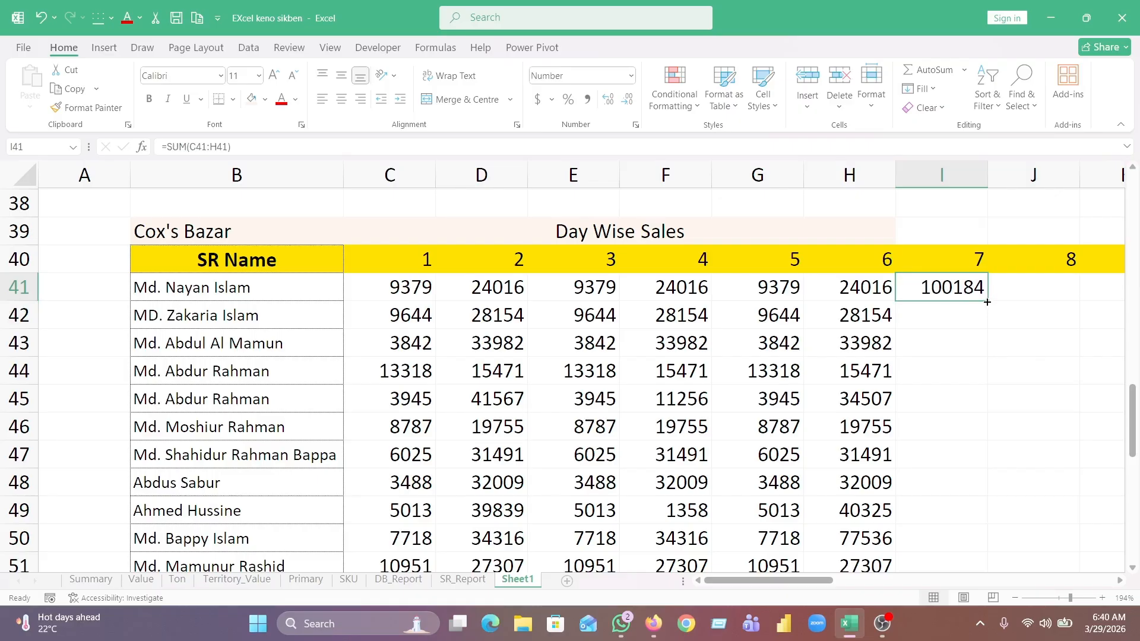
drag(987, 302, 944, 386)
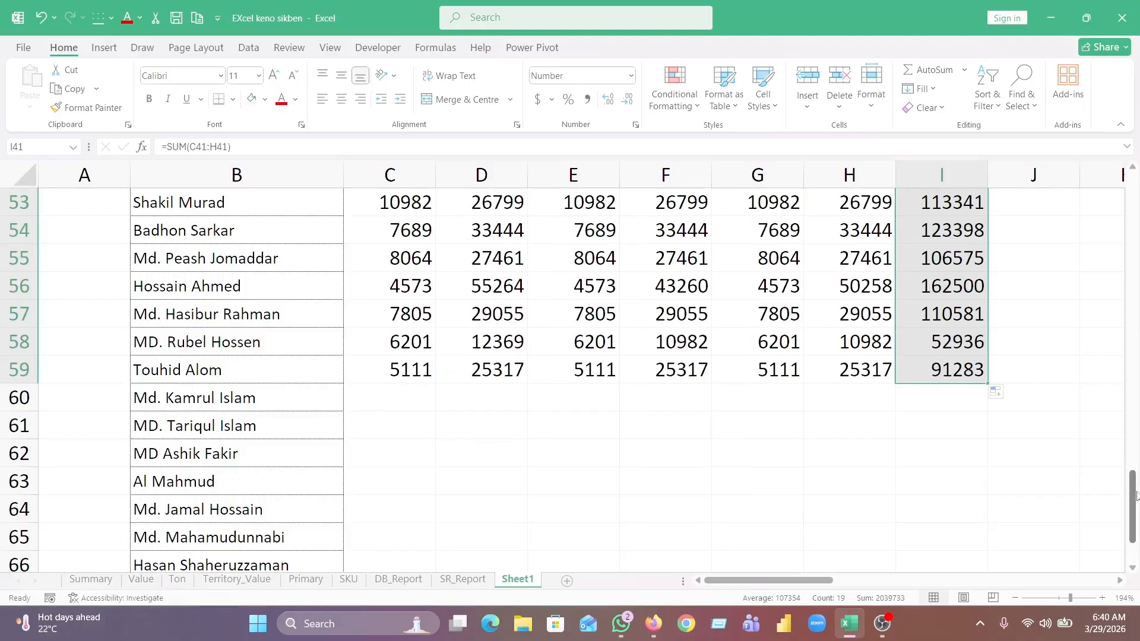
Review the sales totals in column I, checking the SUM formulas in I43 and I41.
drag(1133, 496, 1134, 406)
click(999, 361)
click(953, 356)
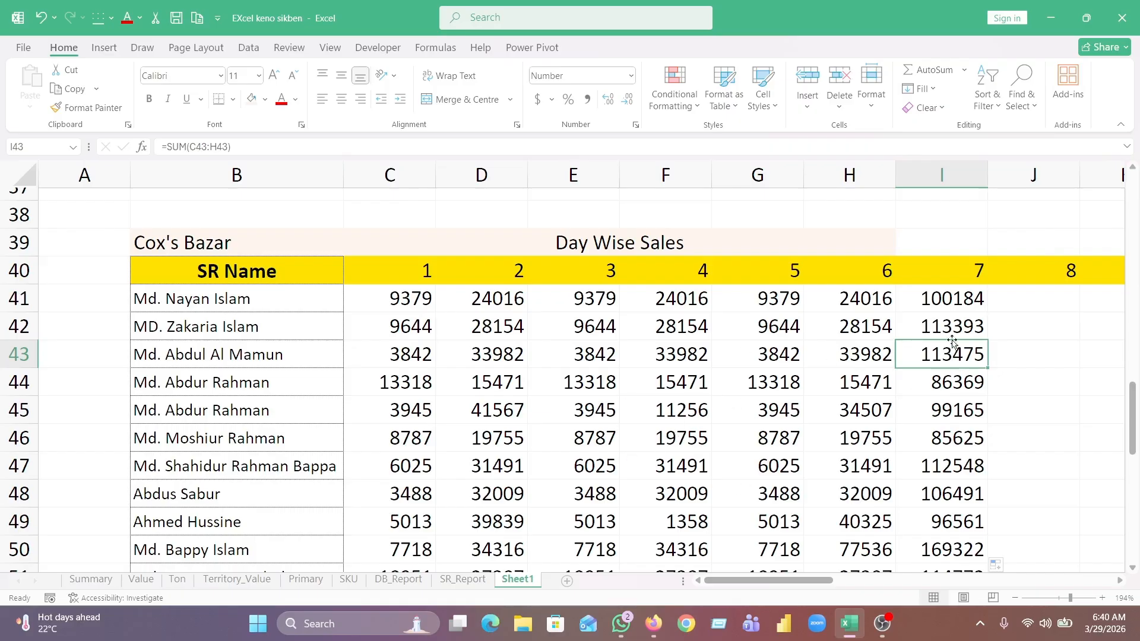
click(942, 294)
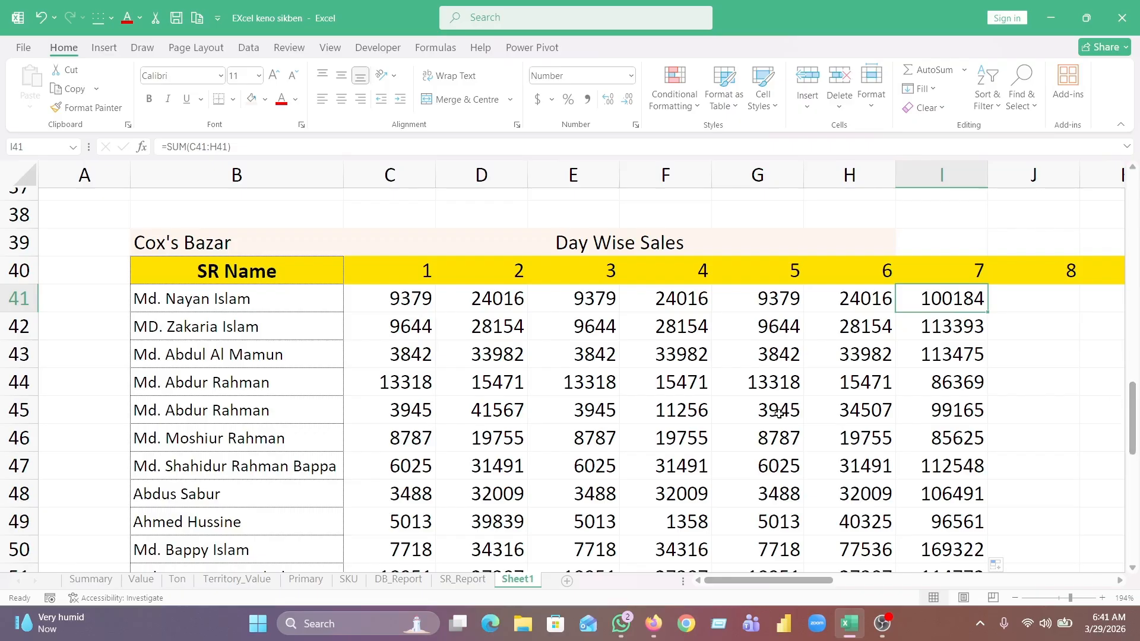
Highlight the top 5 day 1 sales values in C41:C59 with a Top 10 Items rule, using Light Red Fill with Dark Red Text.
drag(408, 299, 431, 279)
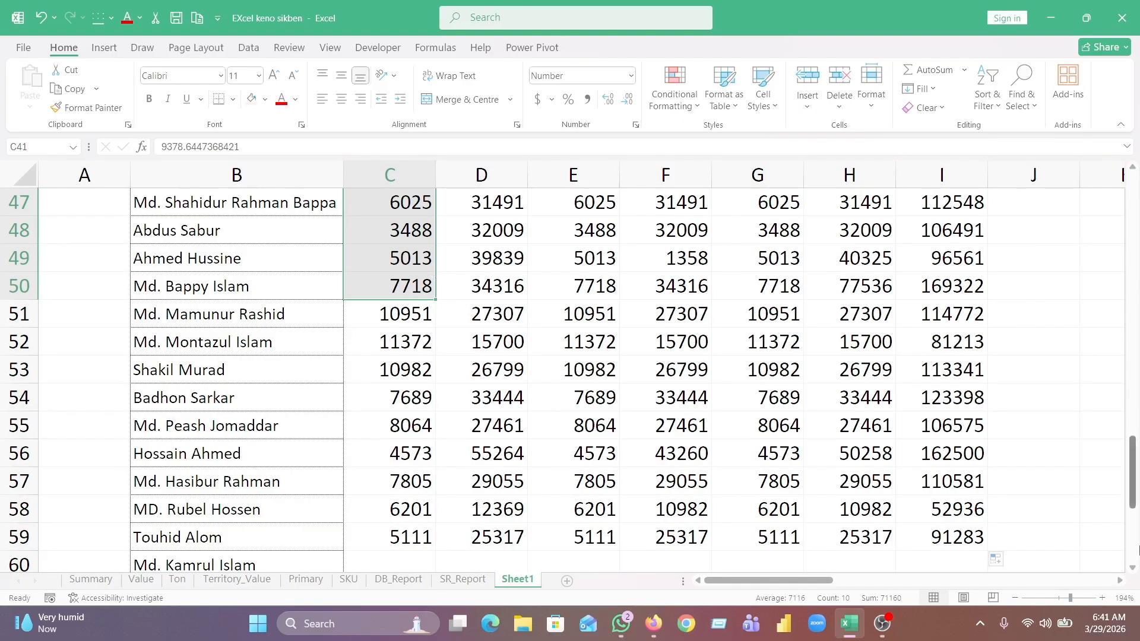
click(1063, 599)
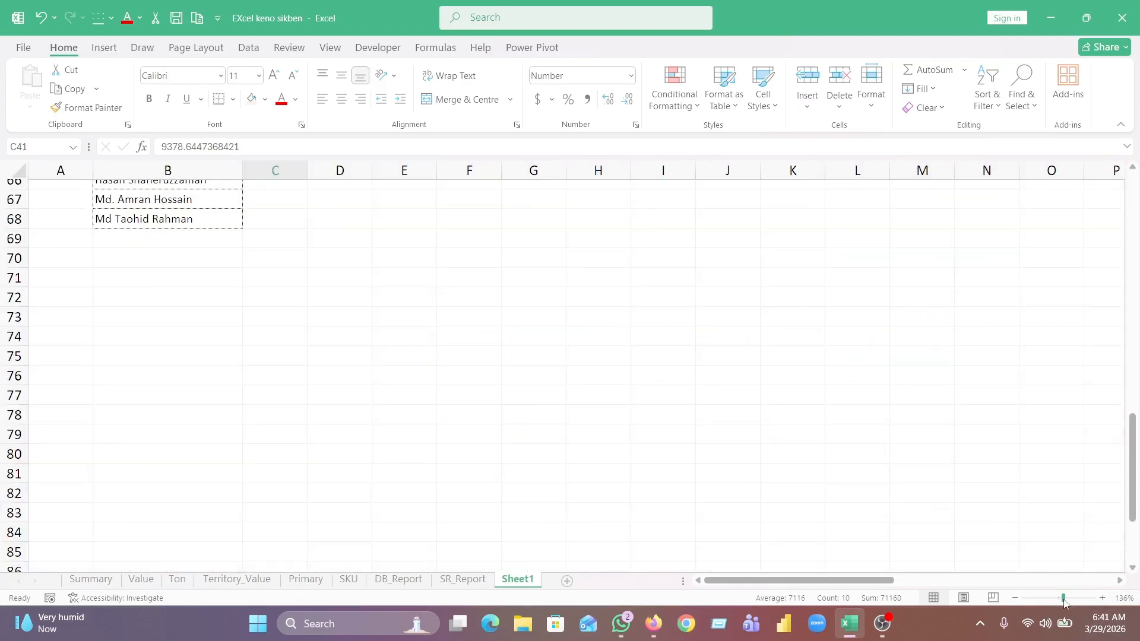
scroll(1133, 504, up, 10)
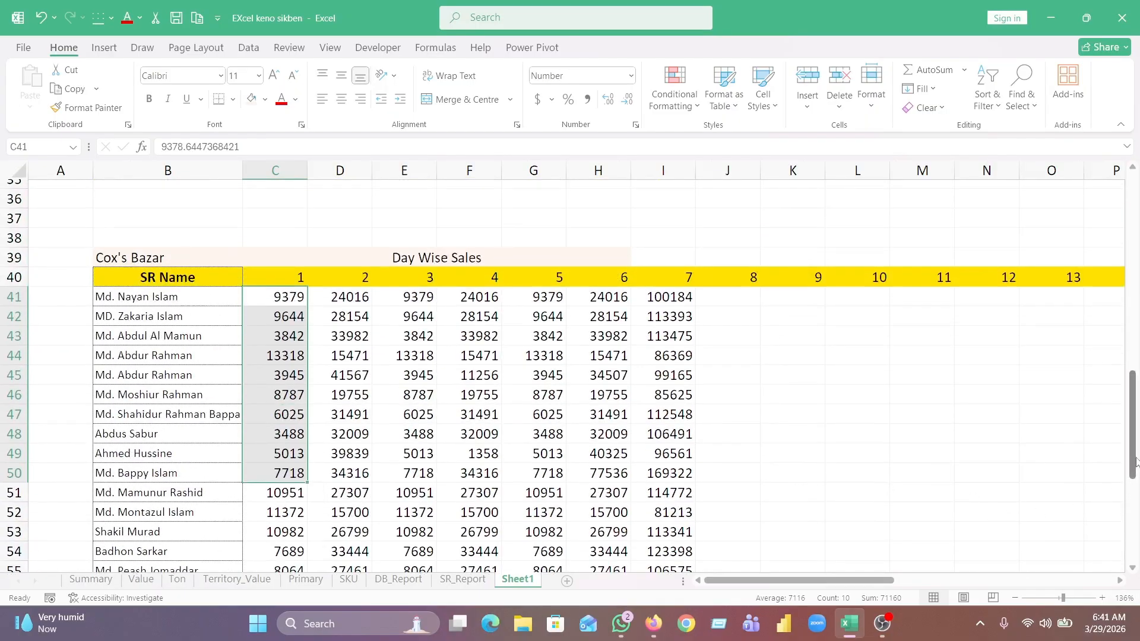
drag(1134, 461, 1137, 486)
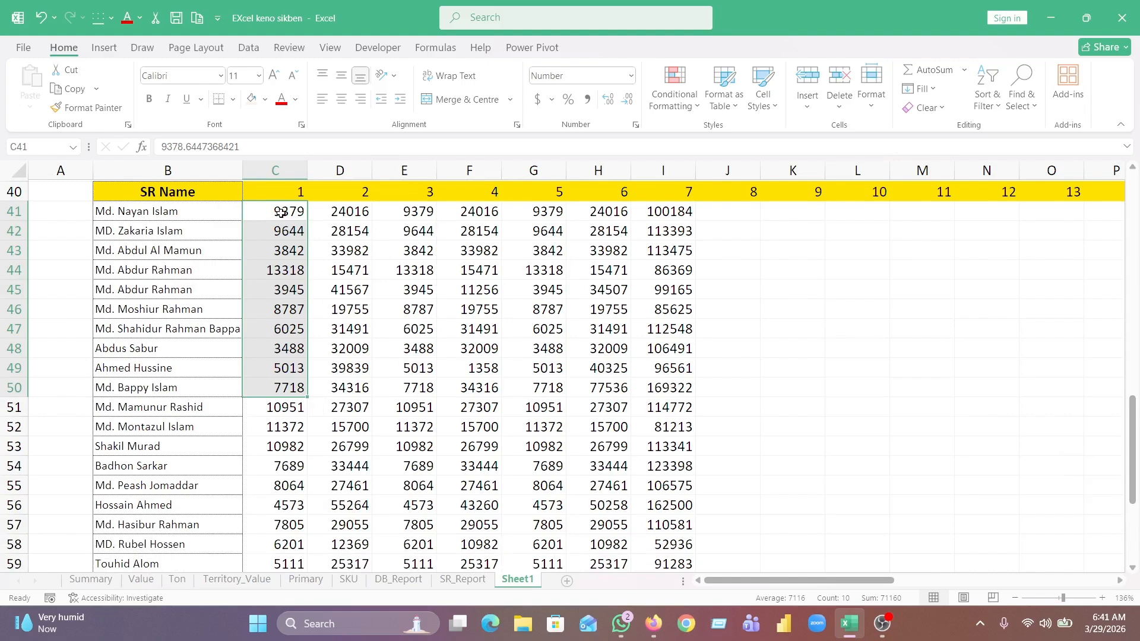
drag(281, 212, 303, 441)
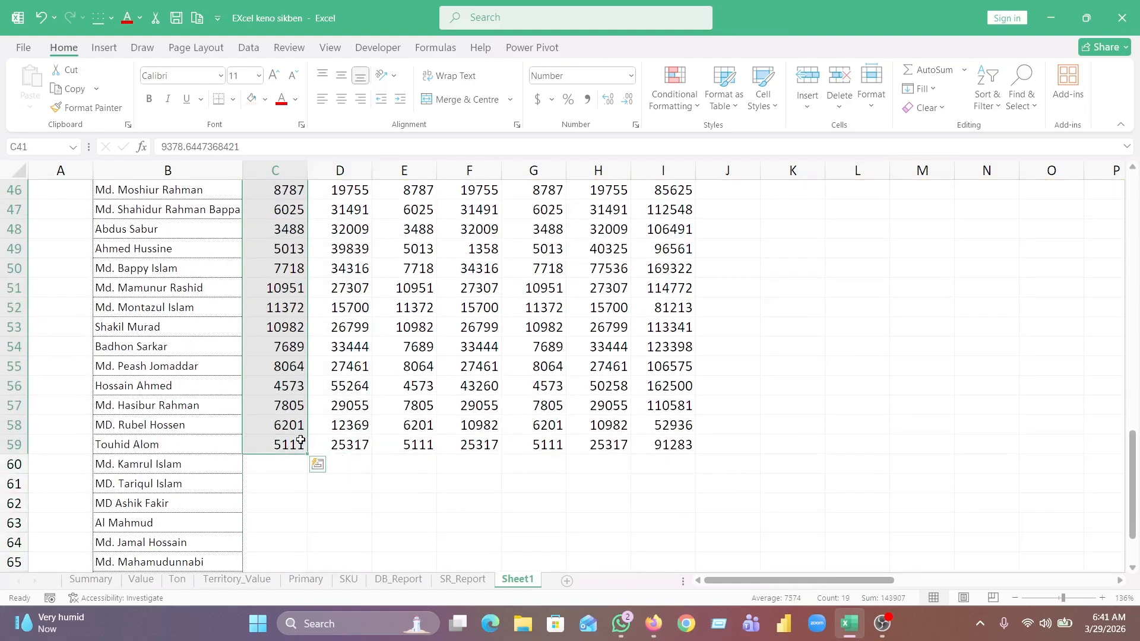
click(696, 102)
mouse_move(722, 205)
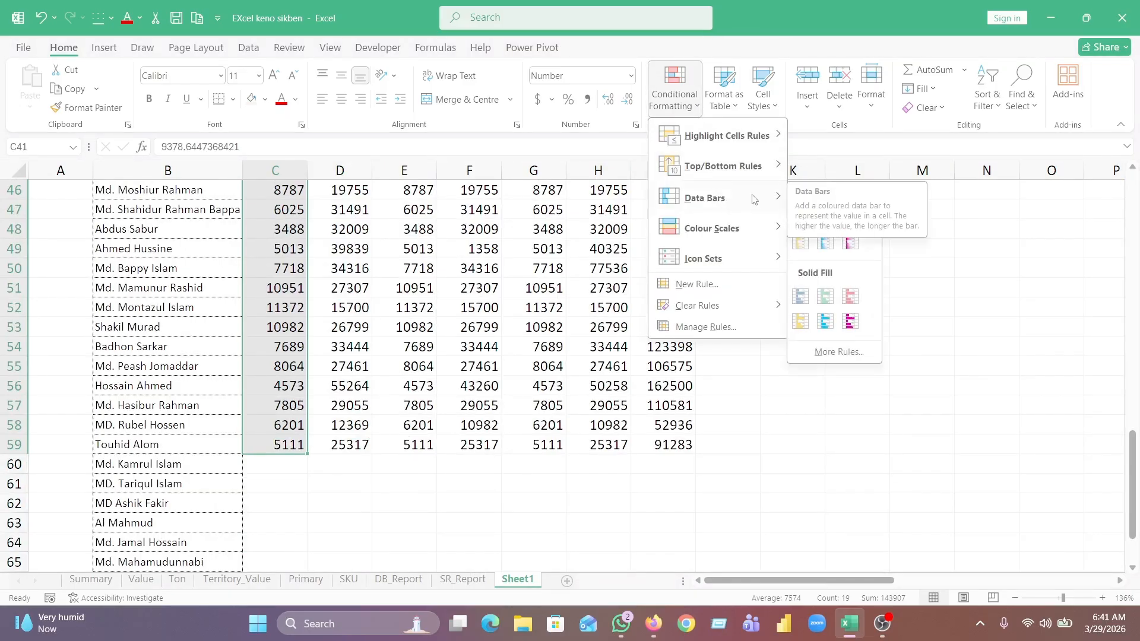
mouse_move(744, 142)
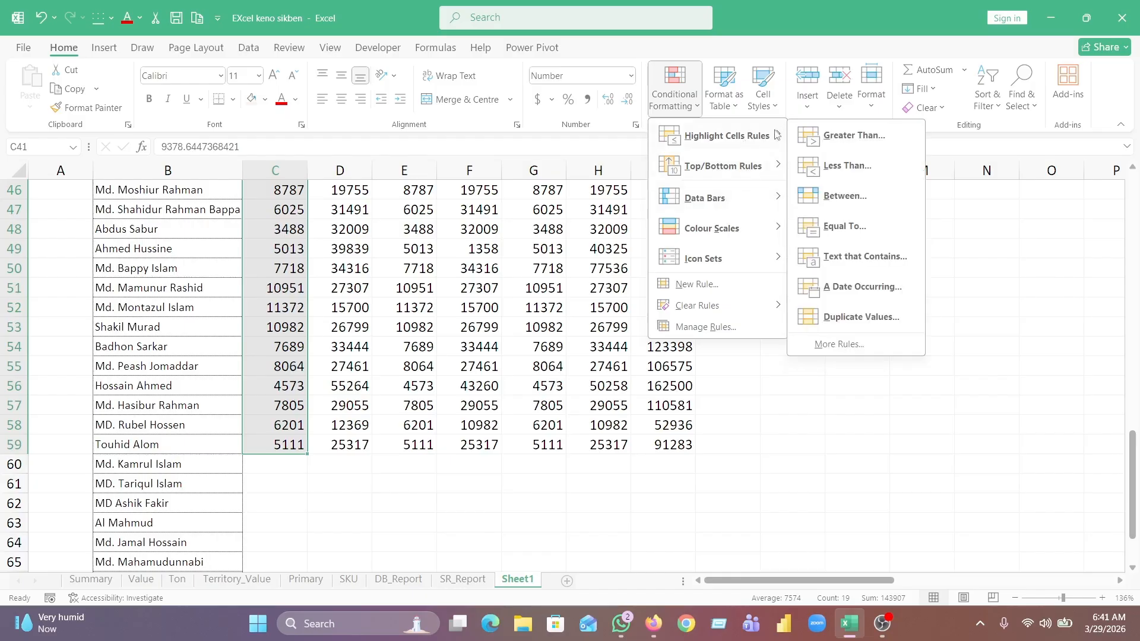
mouse_move(764, 167)
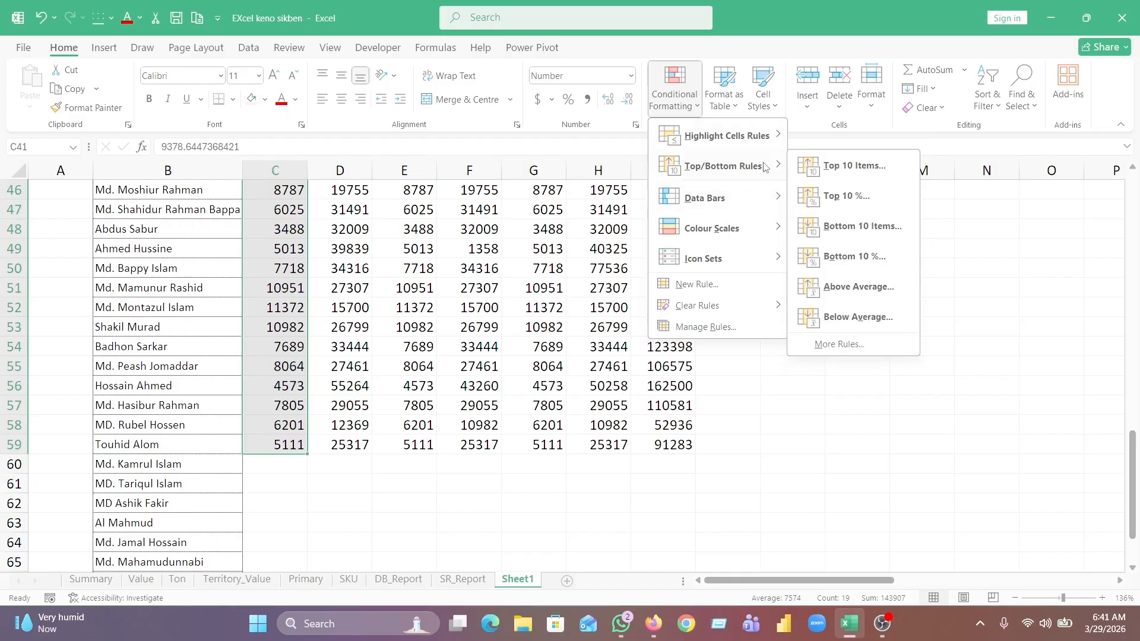
click(862, 167)
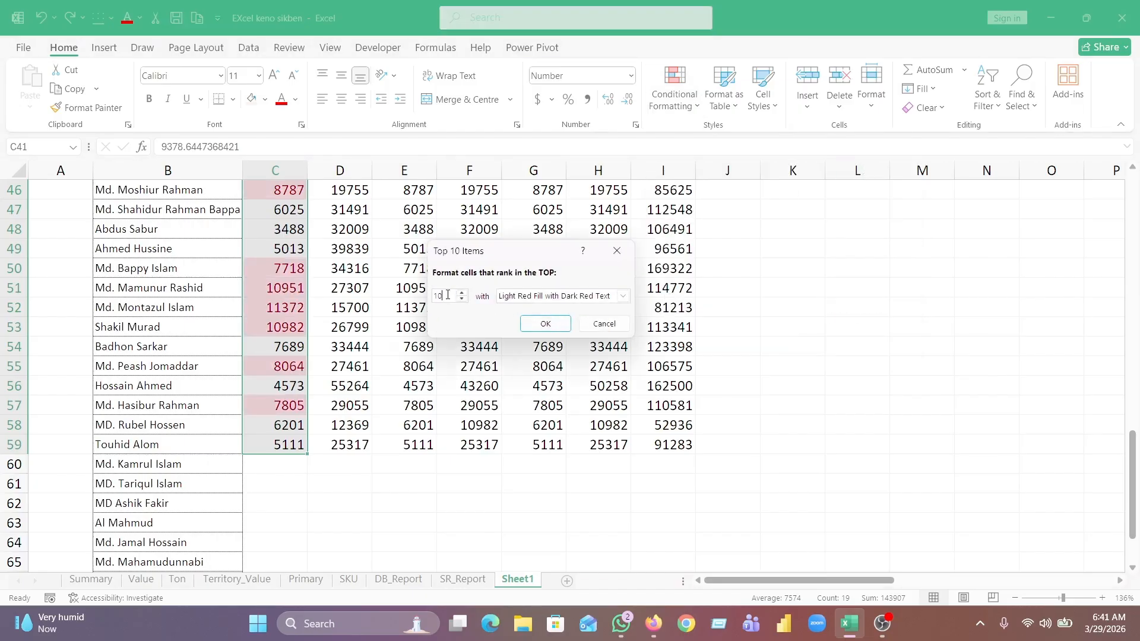
key(BackSpace)
text(3)
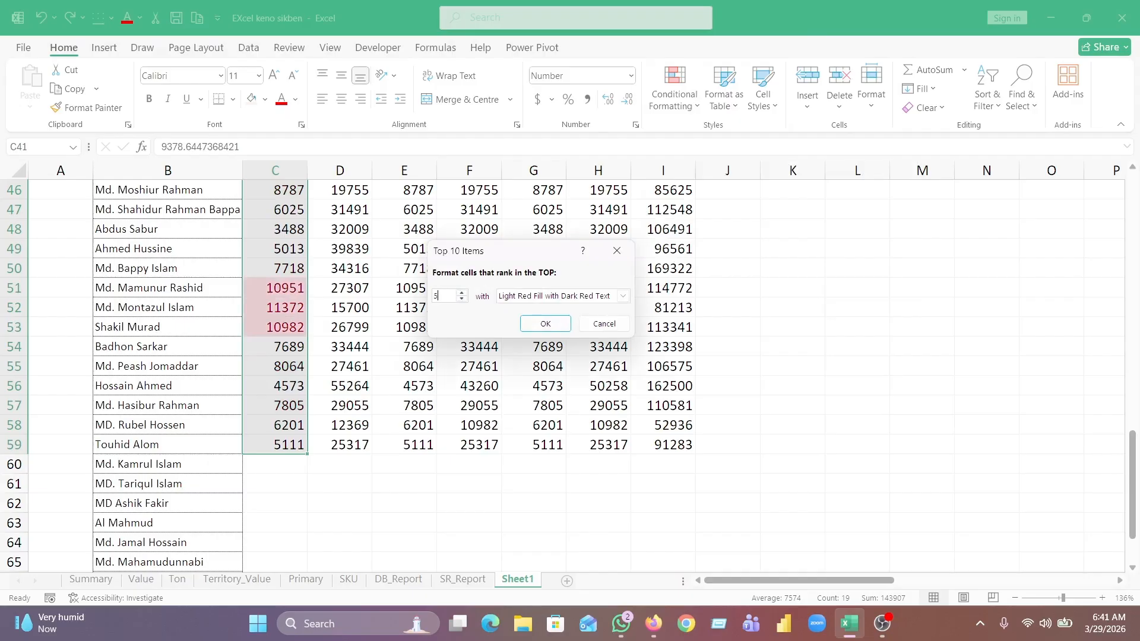
click(563, 325)
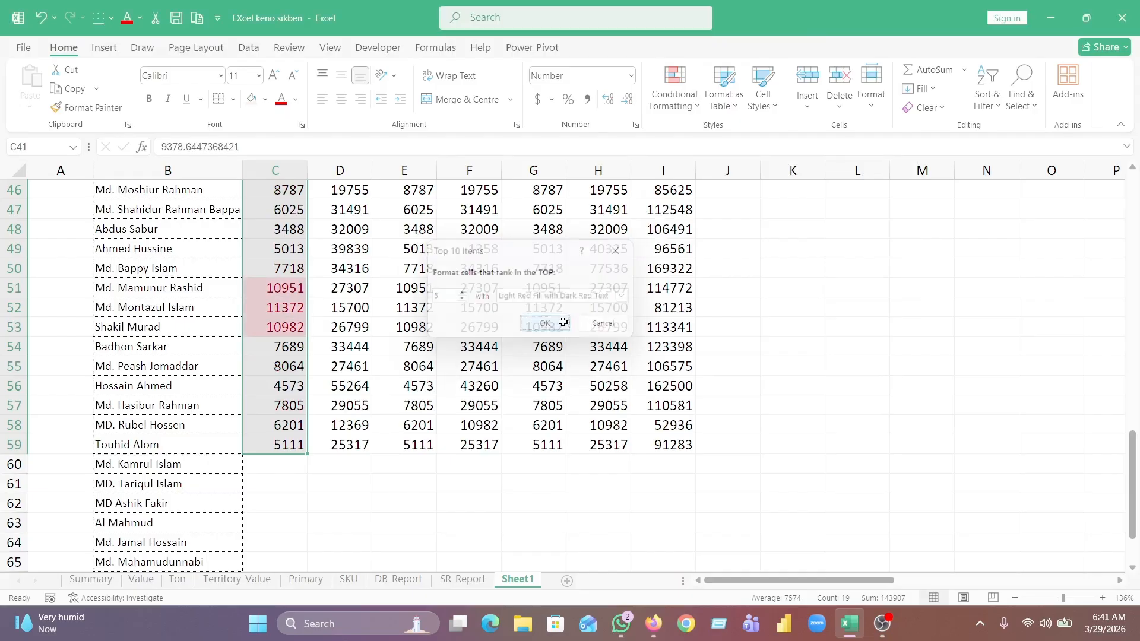
Highlight the top 3 sales totals in I41:I59 with a Top 10 Items rule, using Light Red Fill with Dark Red Text.
drag(1130, 449, 1130, 403)
click(923, 401)
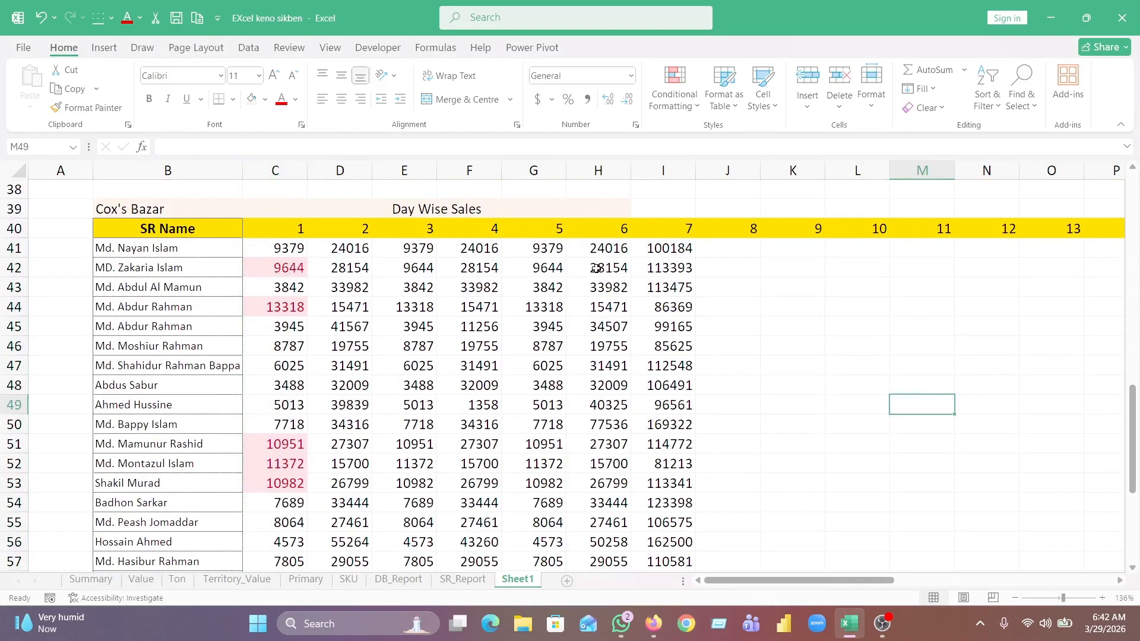
click(652, 248)
drag(653, 249, 677, 509)
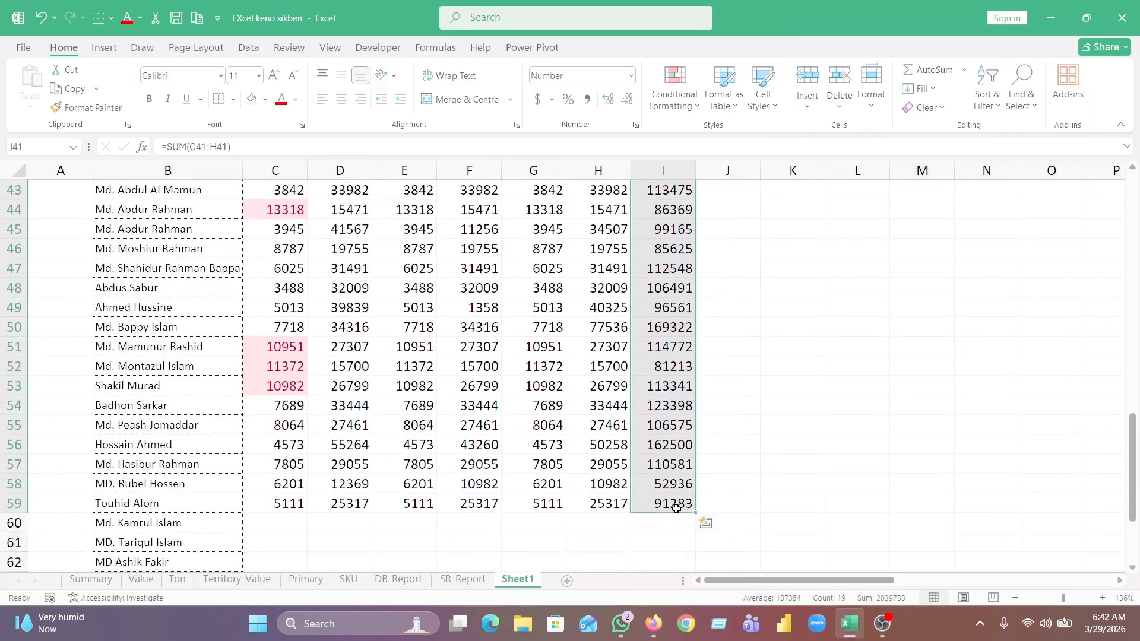
click(681, 101)
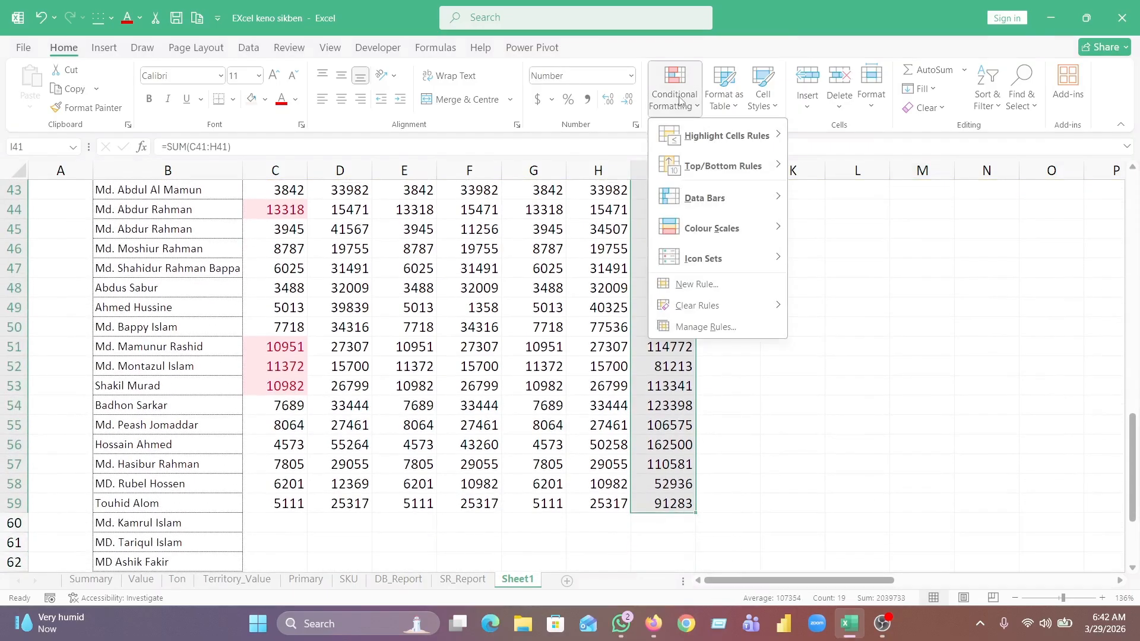
mouse_move(748, 169)
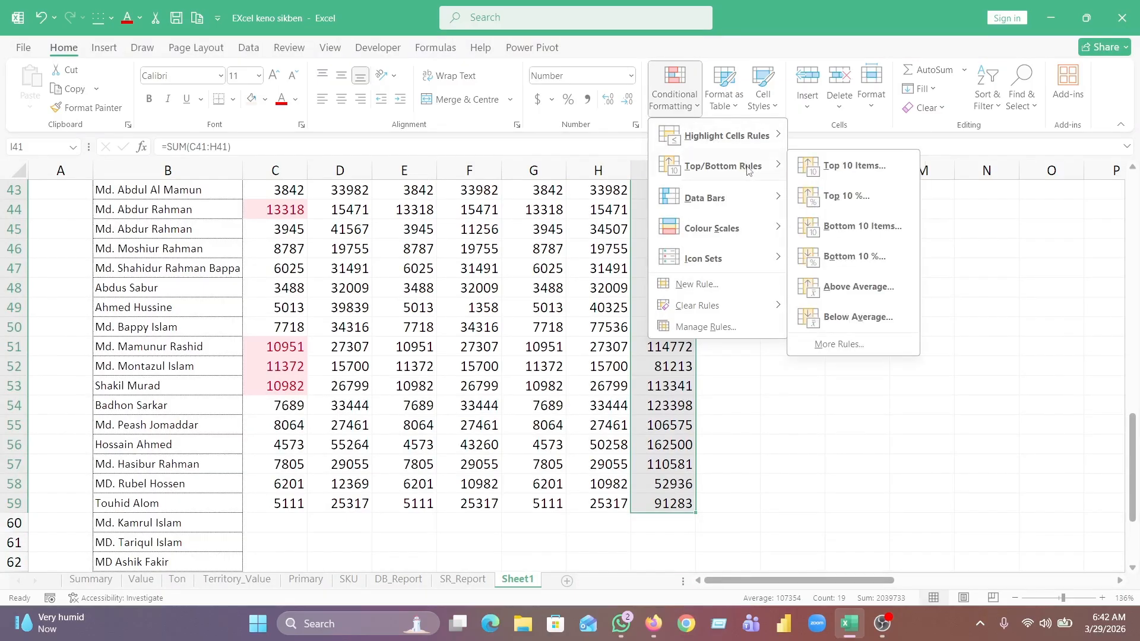
click(856, 171)
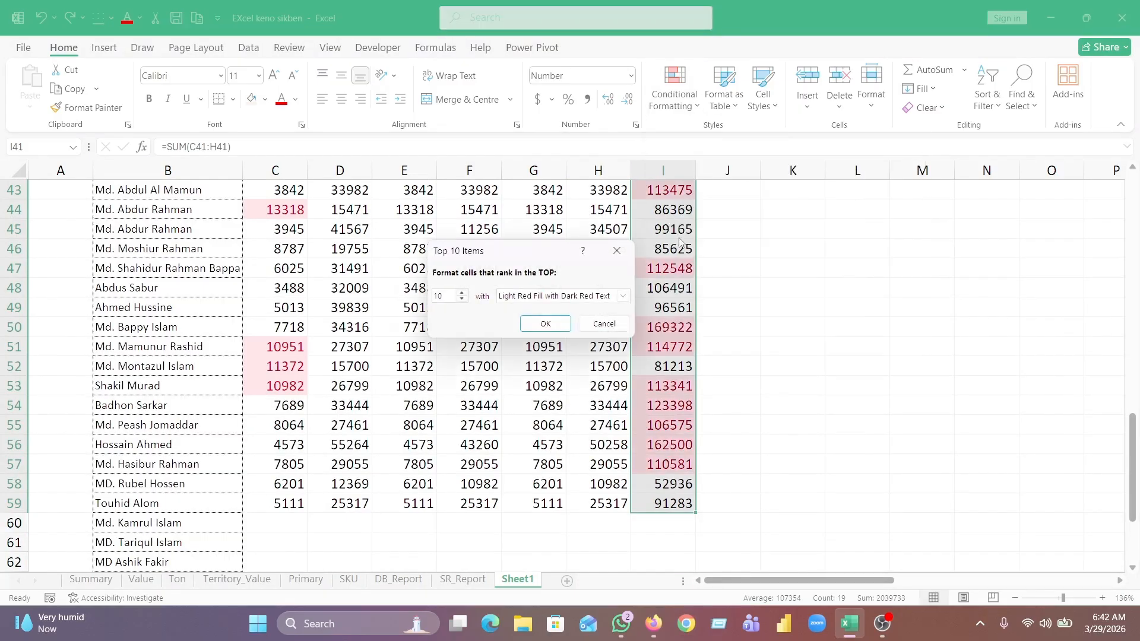
key(BackSpace)
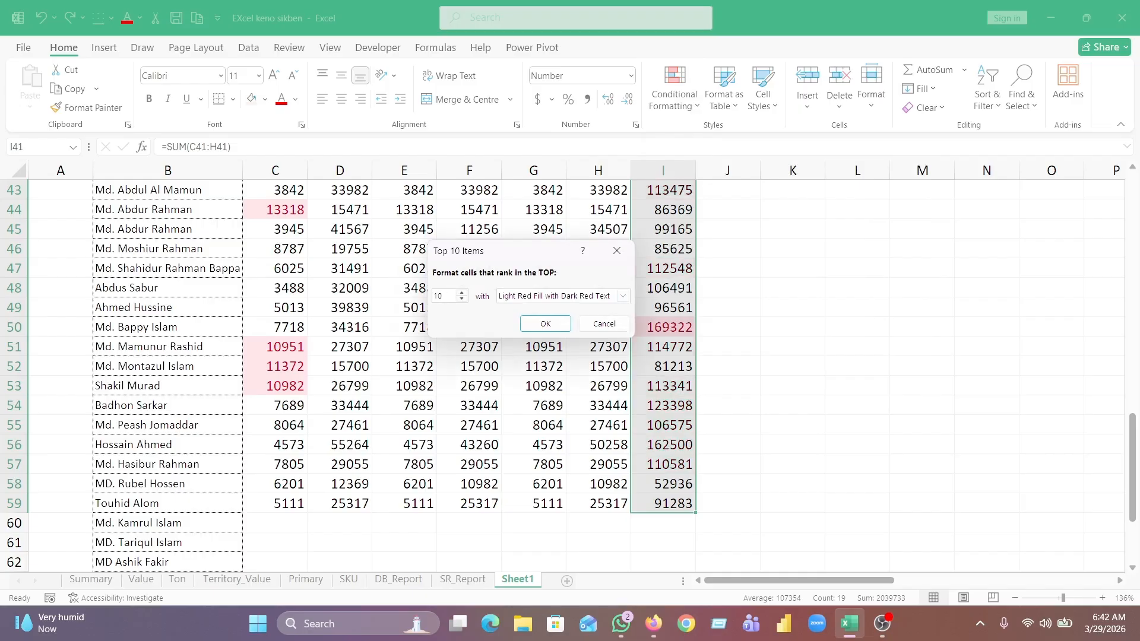
text(3)
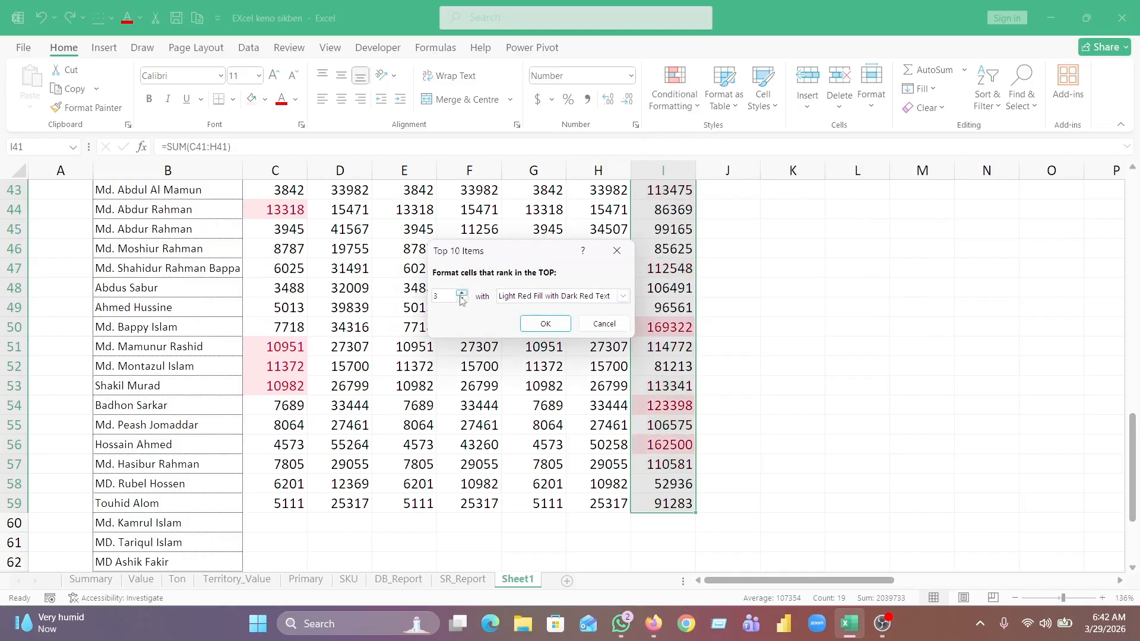
click(545, 323)
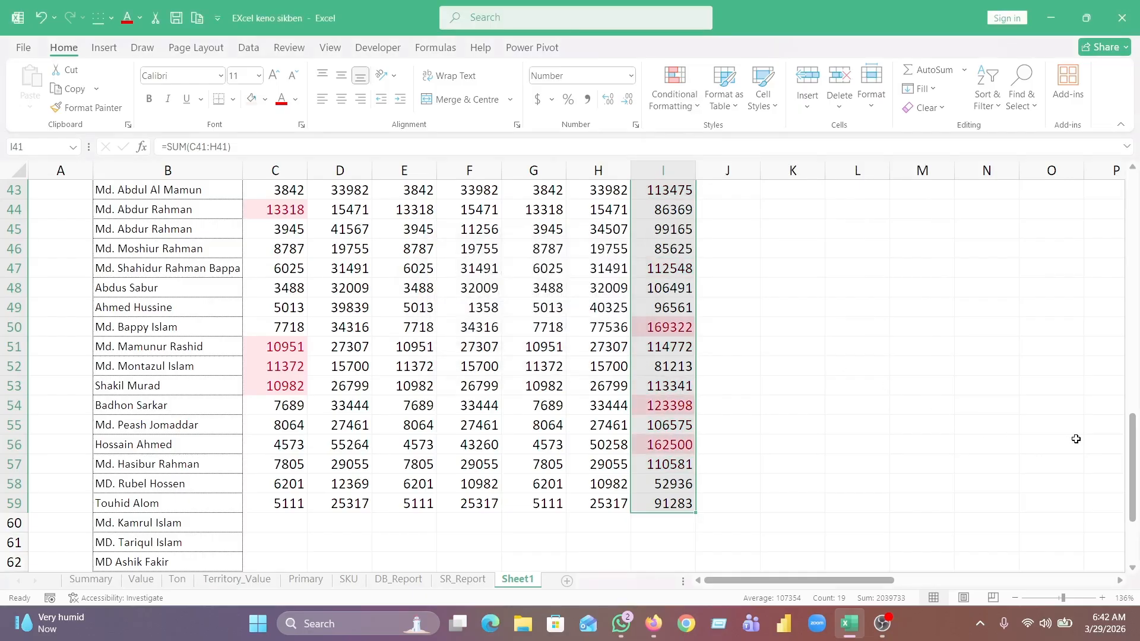
Examine the highlighted totals in column I, including I56 and I50, and compare them with the representatives' rows.
drag(1132, 471, 1132, 467)
click(859, 426)
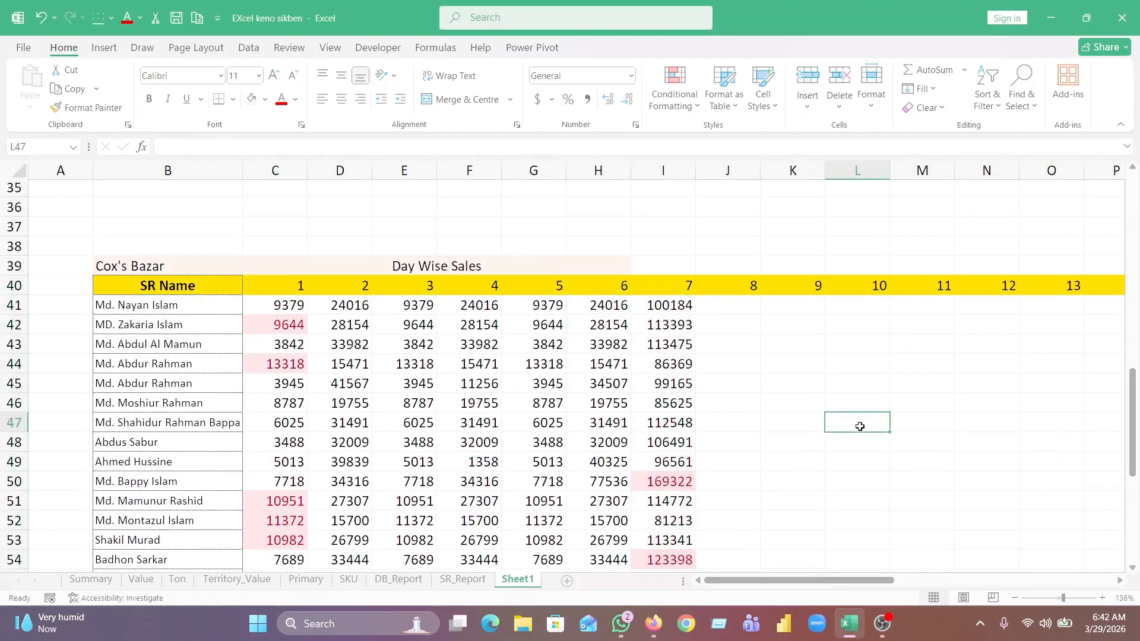
mouse_move(1134, 419)
mouse_down()
mouse_move(1136, 463)
mouse_move(1136, 438)
mouse_up()
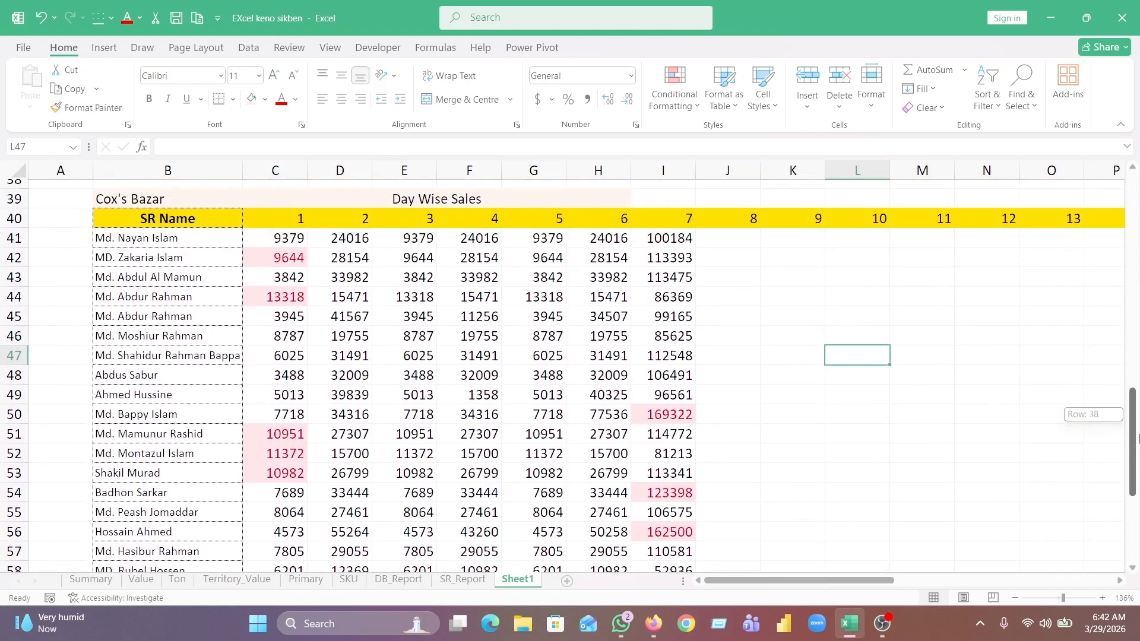
click(655, 532)
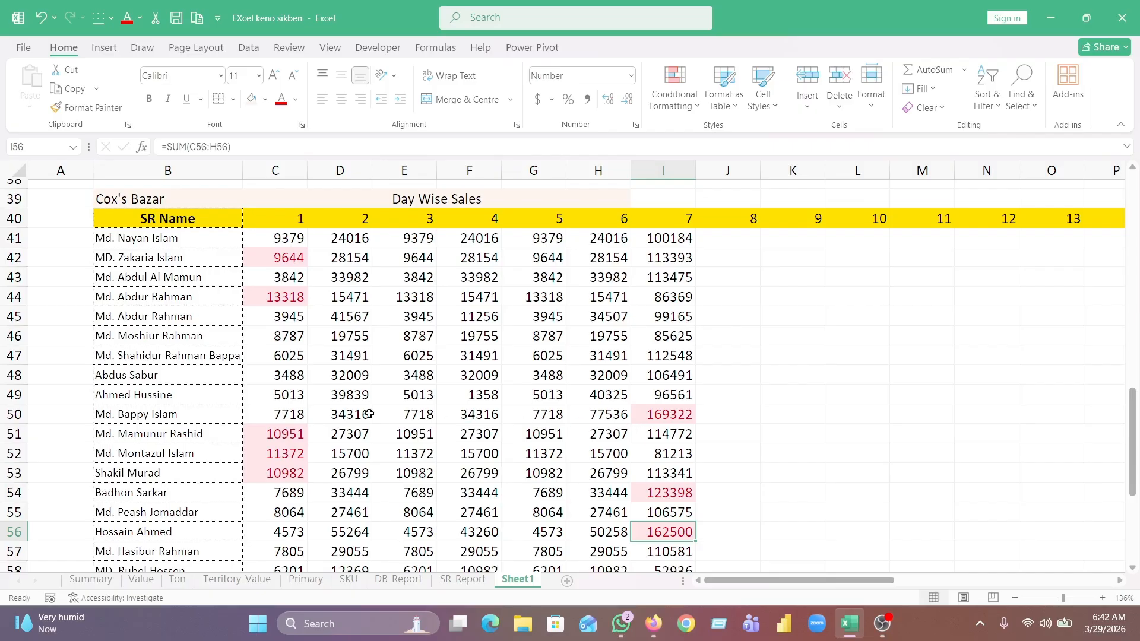
click(692, 412)
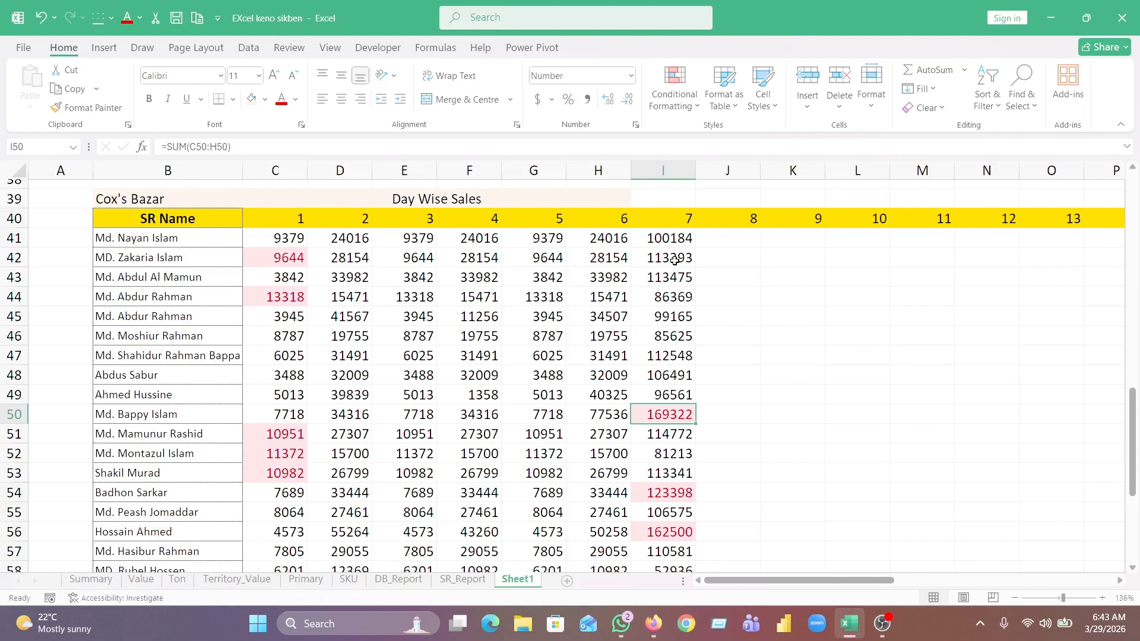
click(663, 240)
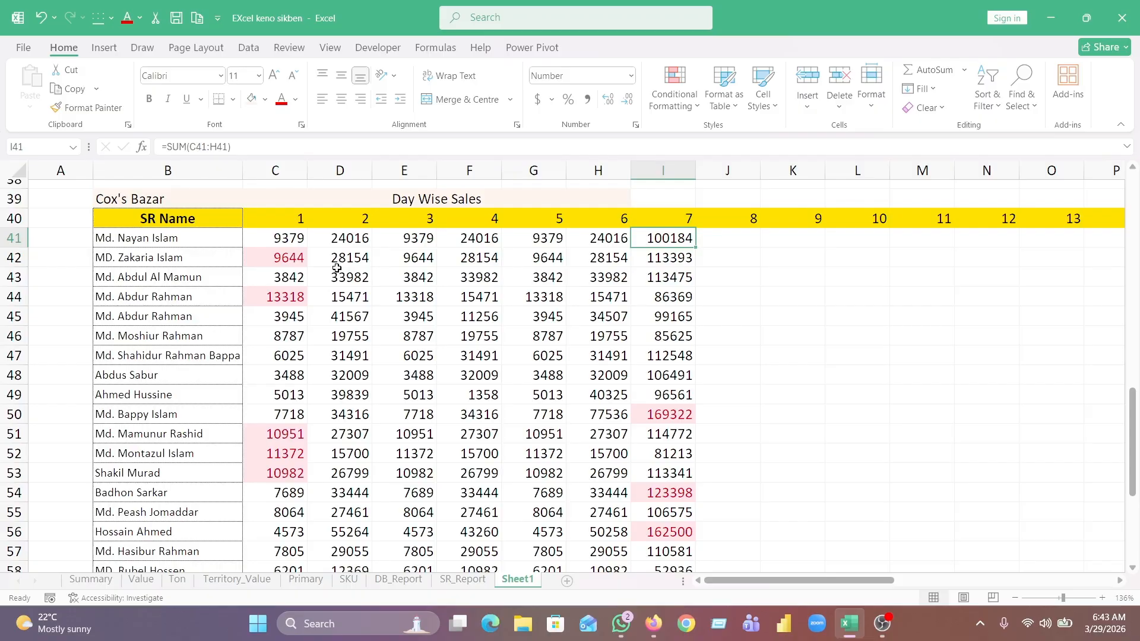
click(166, 397)
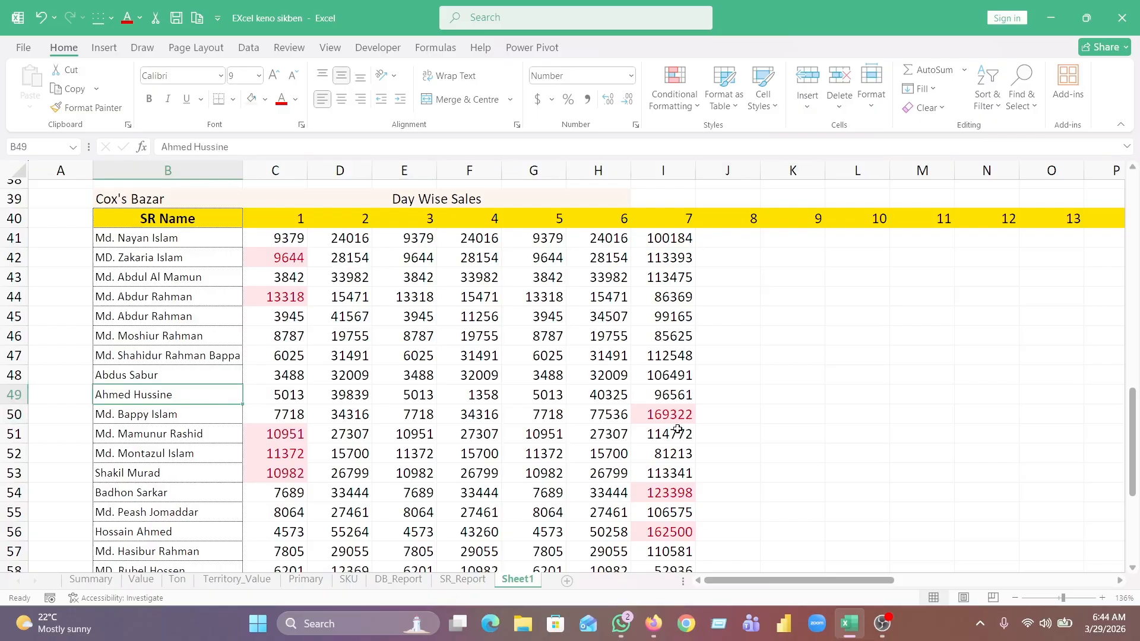
click(810, 377)
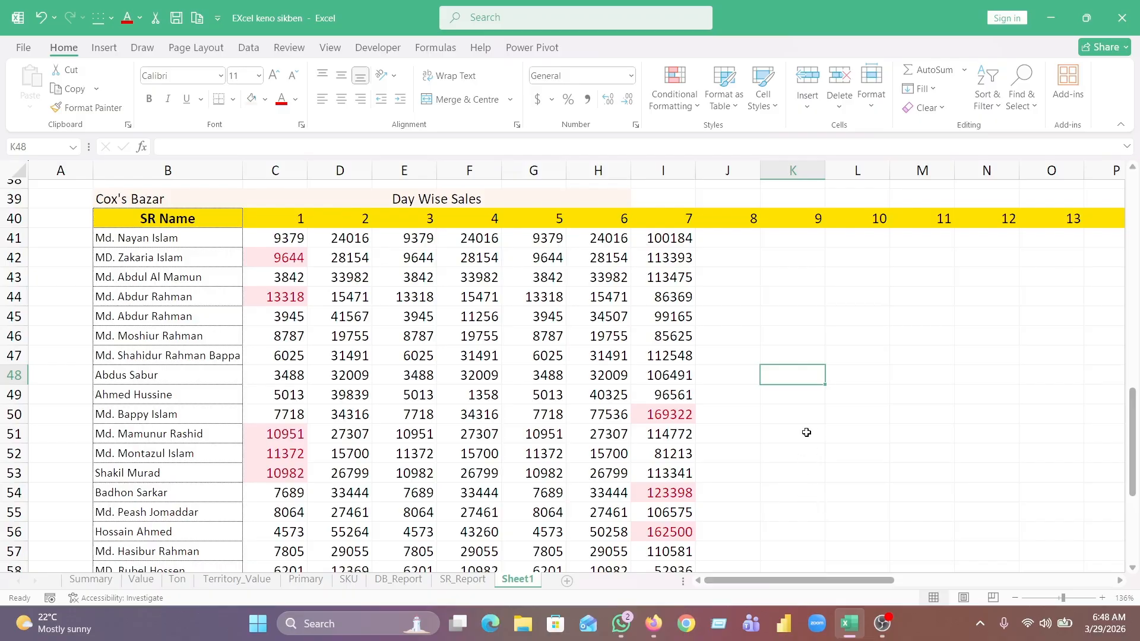
click(884, 336)
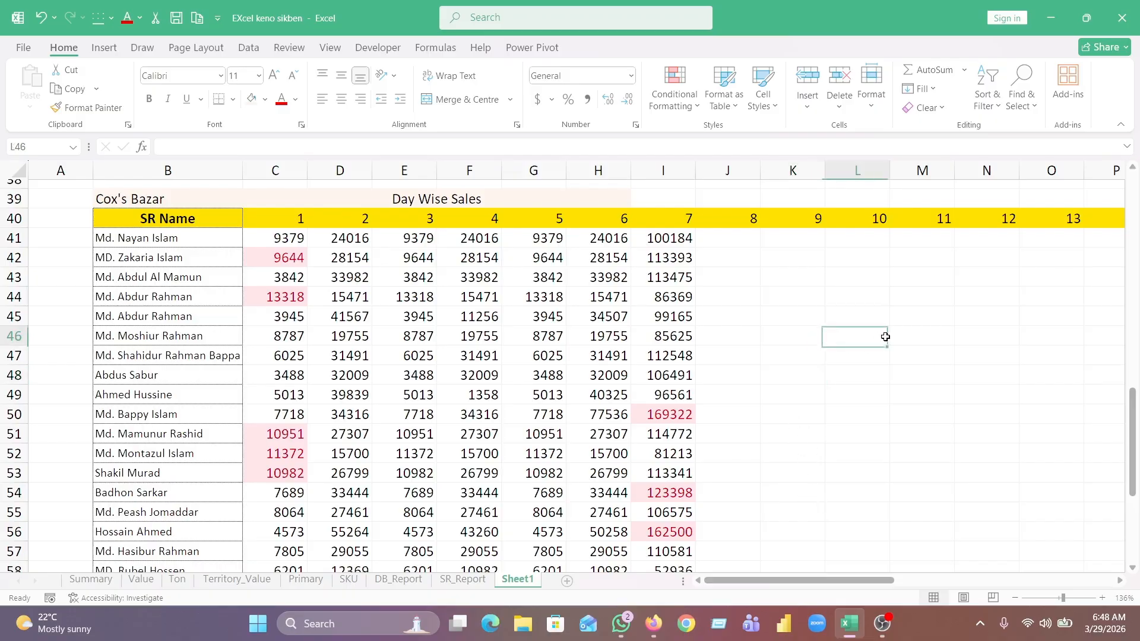
click(926, 392)
click(872, 353)
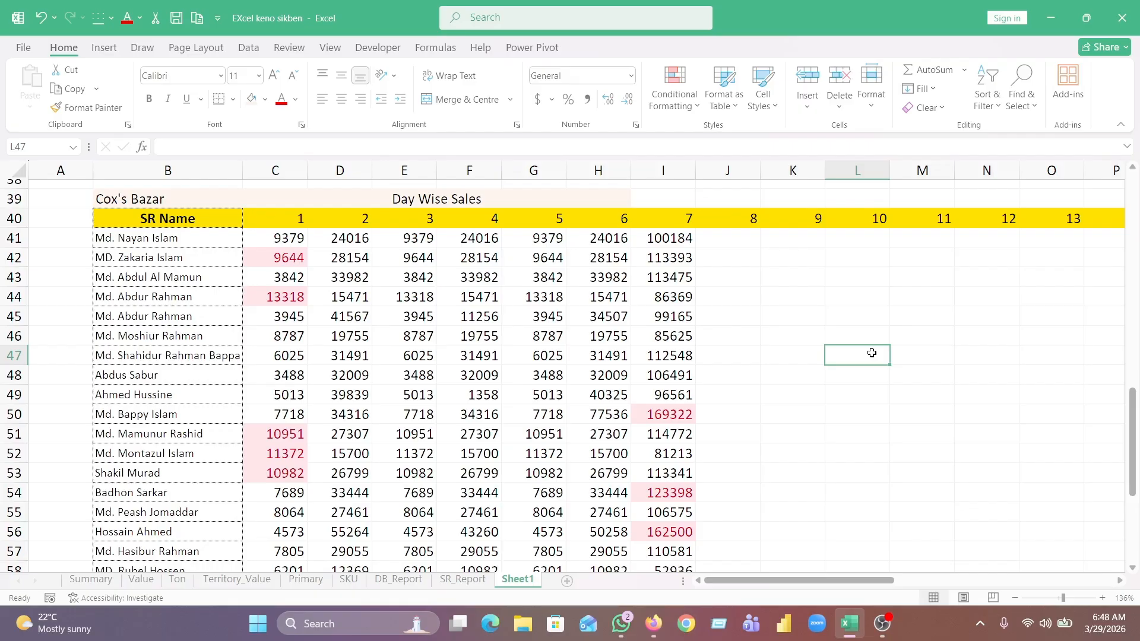
Open the Summary sheet and examine its area-wise primary and secondary sales report, including the ADS formula in F10.
click(102, 577)
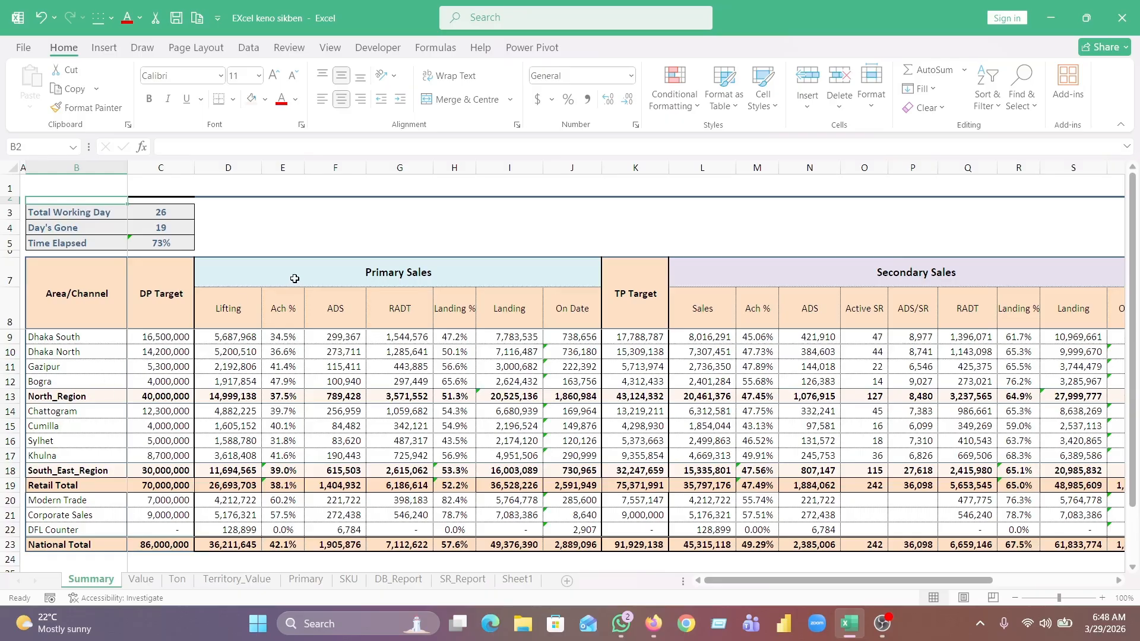
click(87, 370)
click(325, 354)
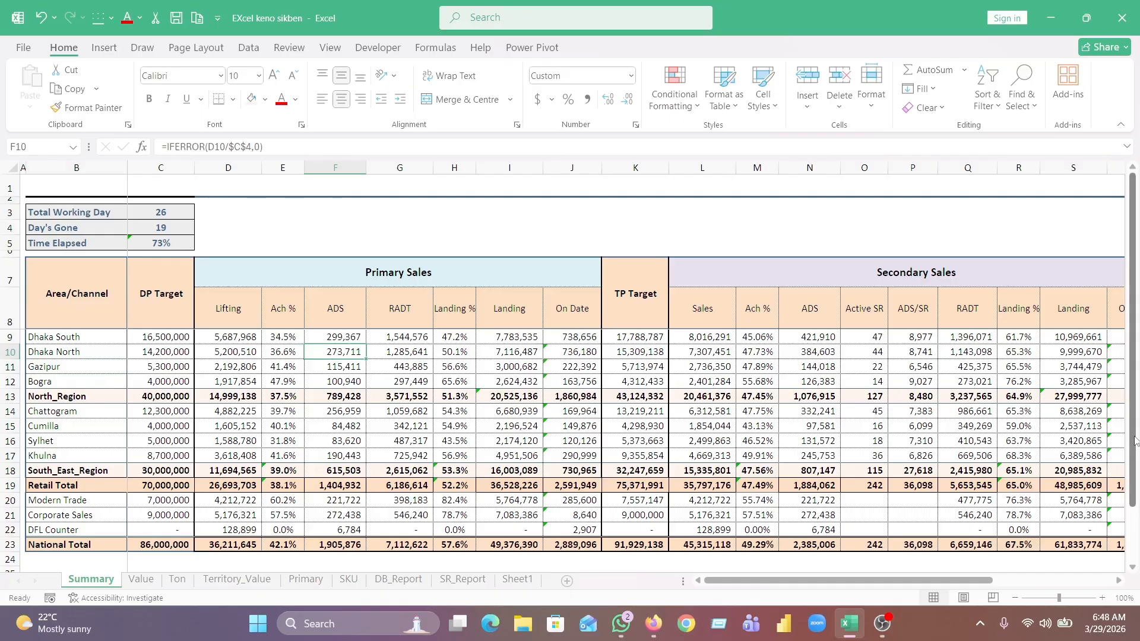
scroll(1135, 441, down, 1)
scroll(1134, 440, up, 1)
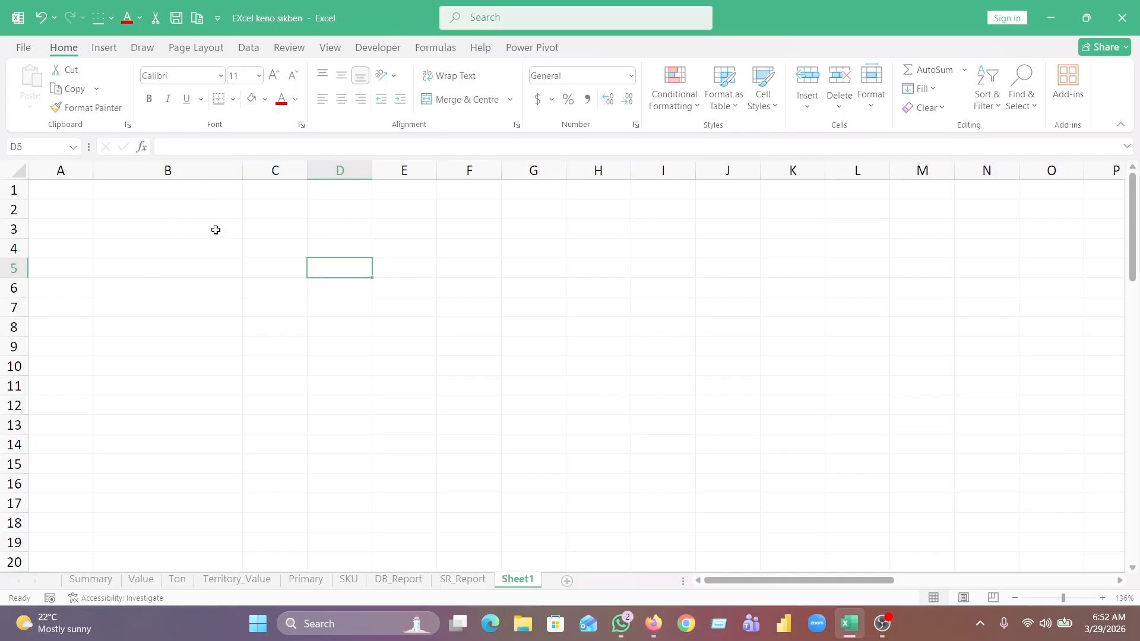
click(248, 246)
drag(323, 251, 209, 252)
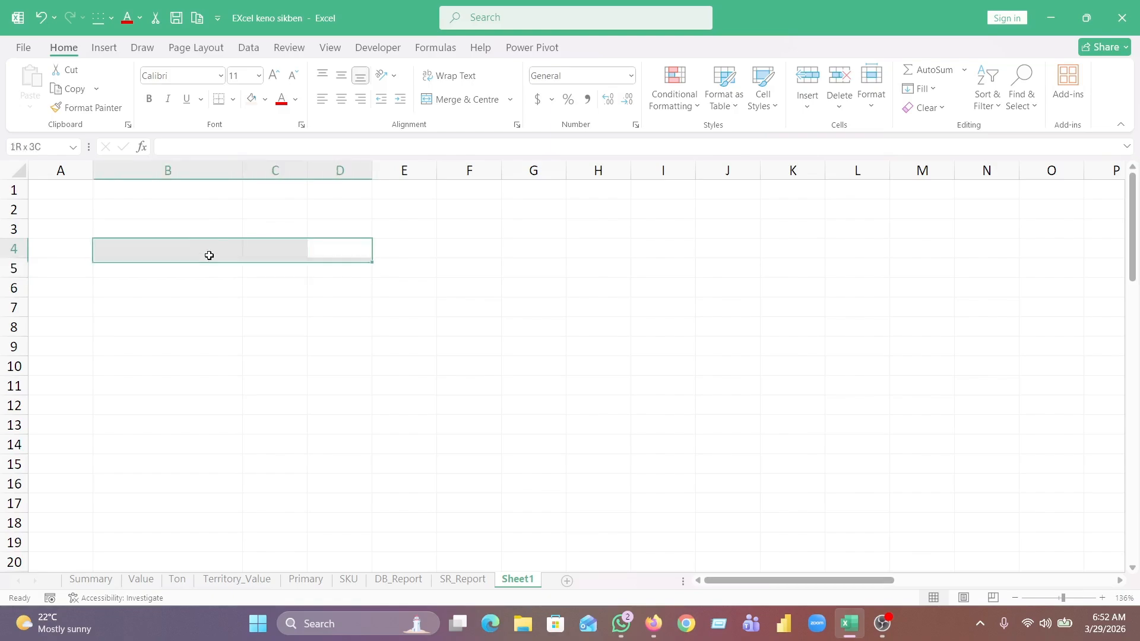
click(287, 292)
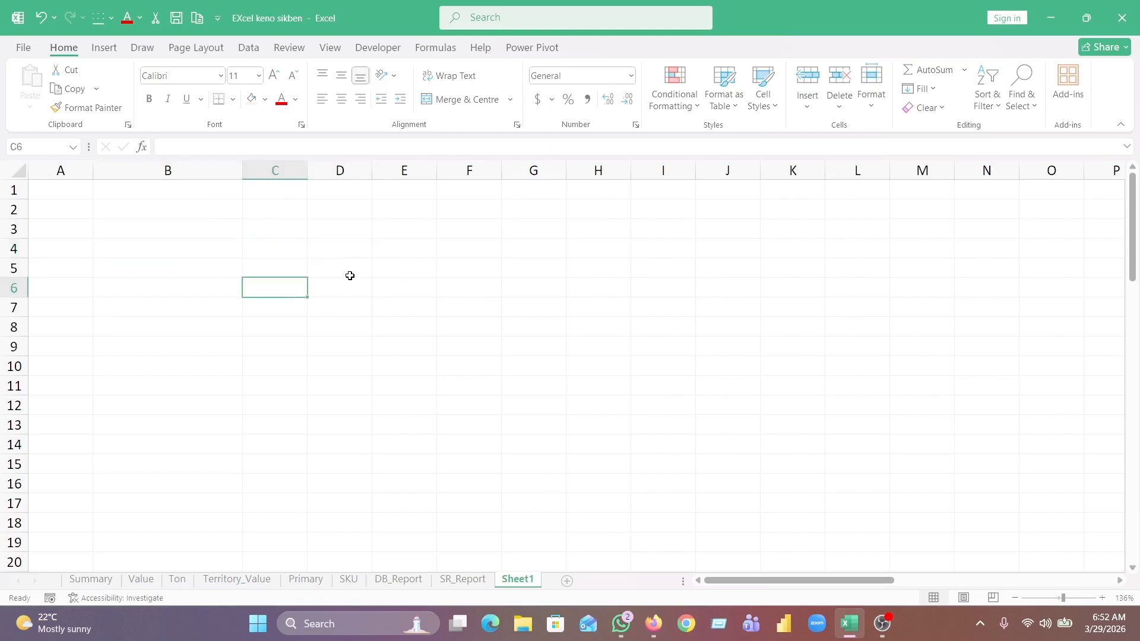
Examine the blank sheet's grid structure by selecting columns C and D, row 2 and individual cells such as B4 and C2.
click(349, 276)
click(278, 171)
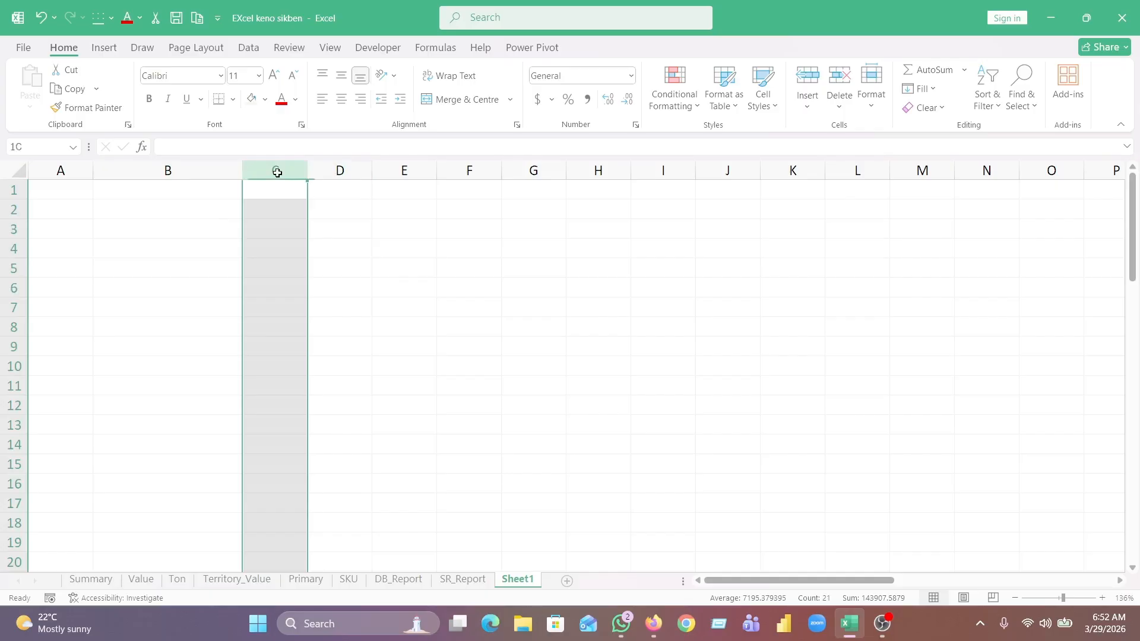
click(346, 175)
drag(347, 175, 347, 175)
click(274, 171)
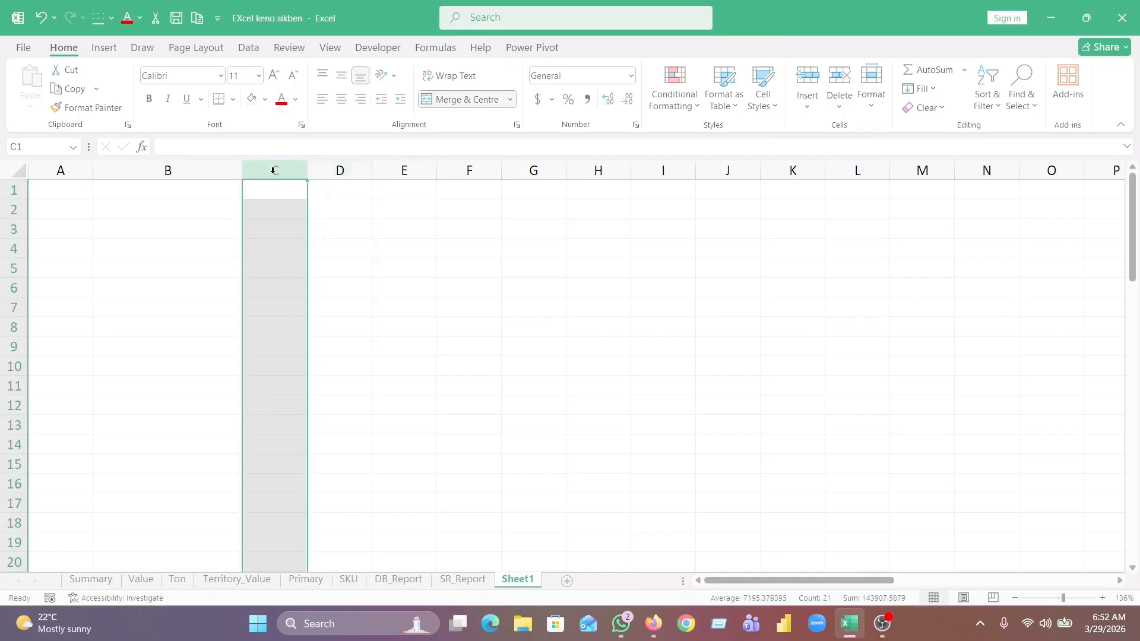
click(331, 171)
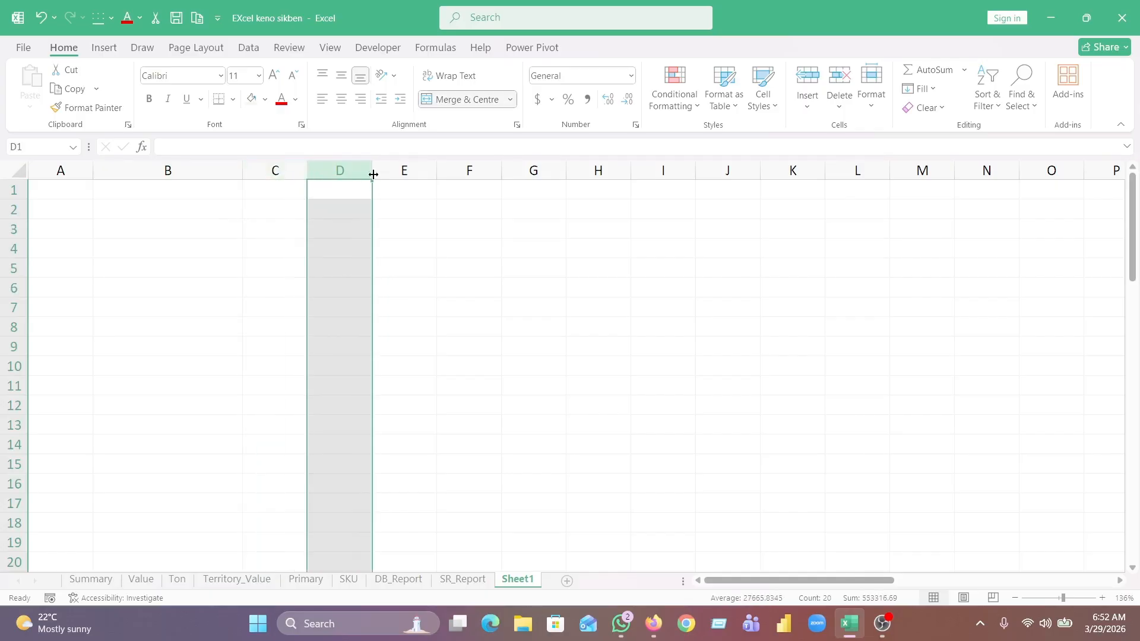
click(16, 209)
click(217, 244)
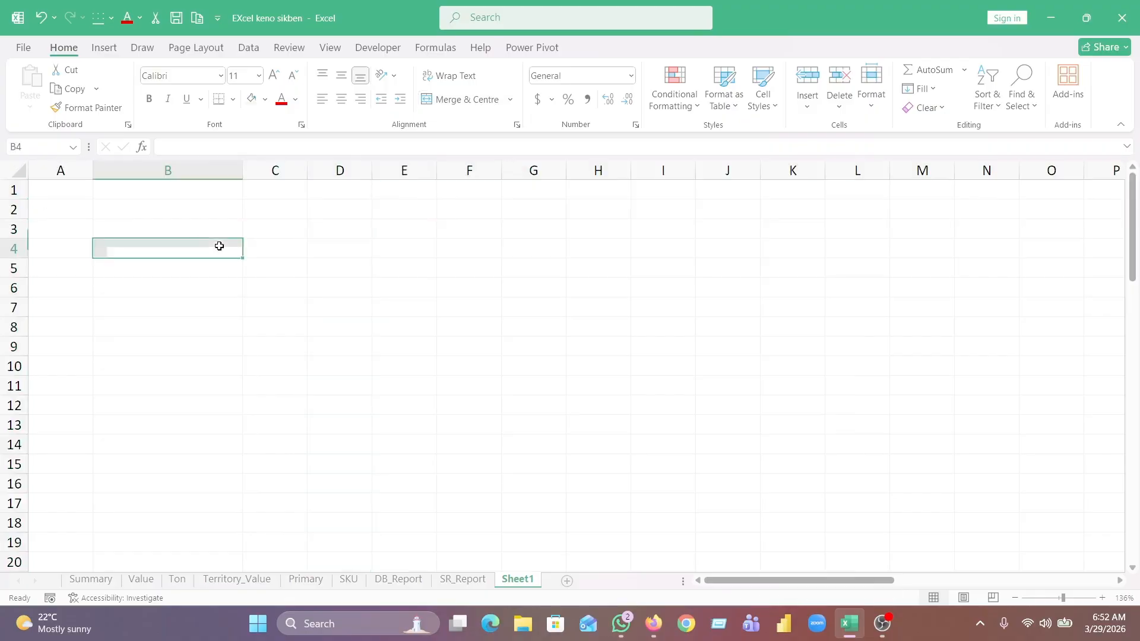
click(255, 208)
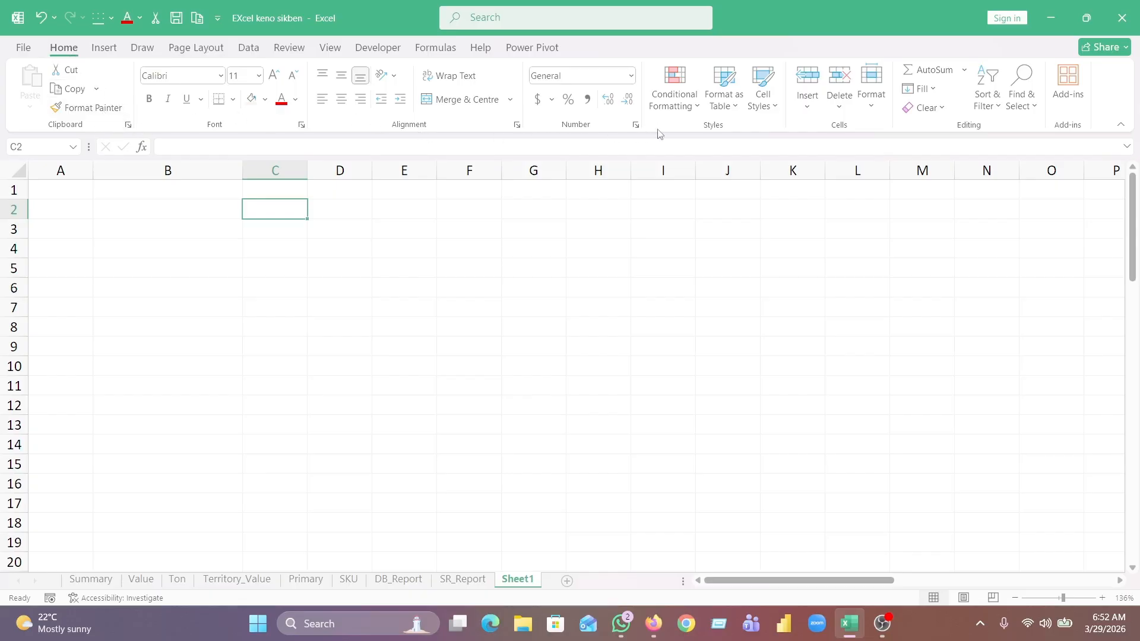
Zoom the blank sheet to 174% and look over the available insert and drawing commands.
click(103, 47)
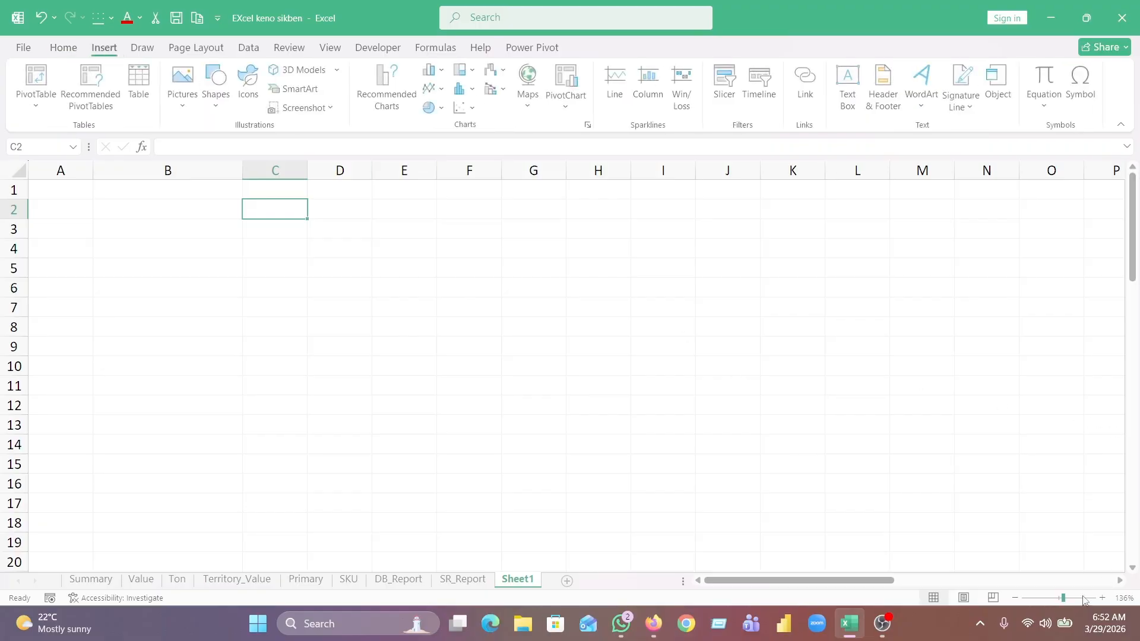
click(1067, 597)
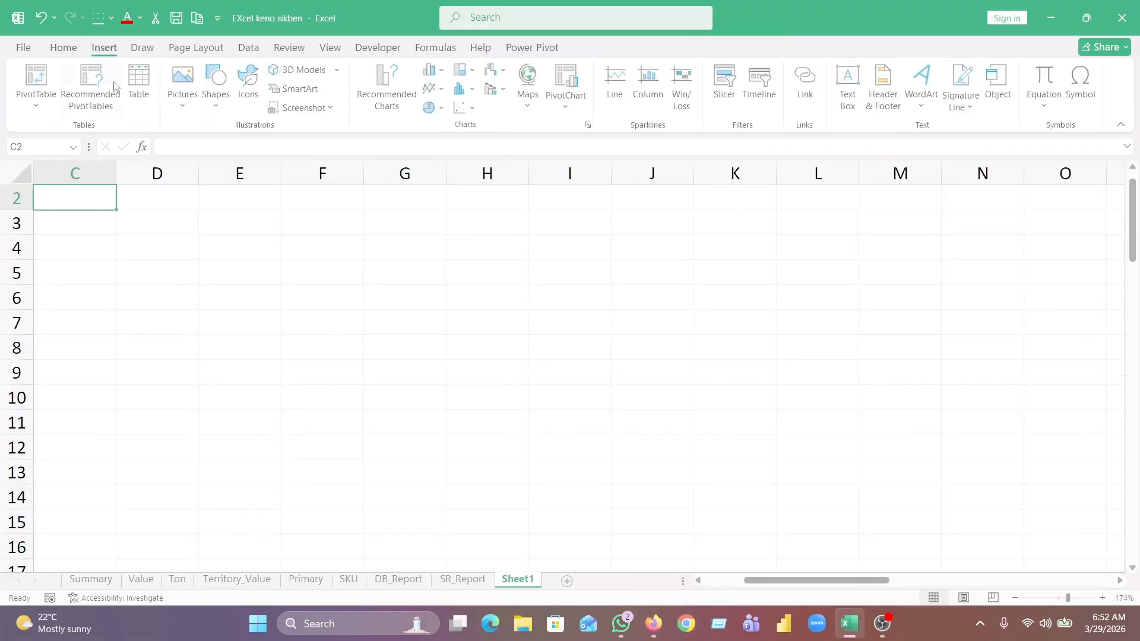
click(143, 48)
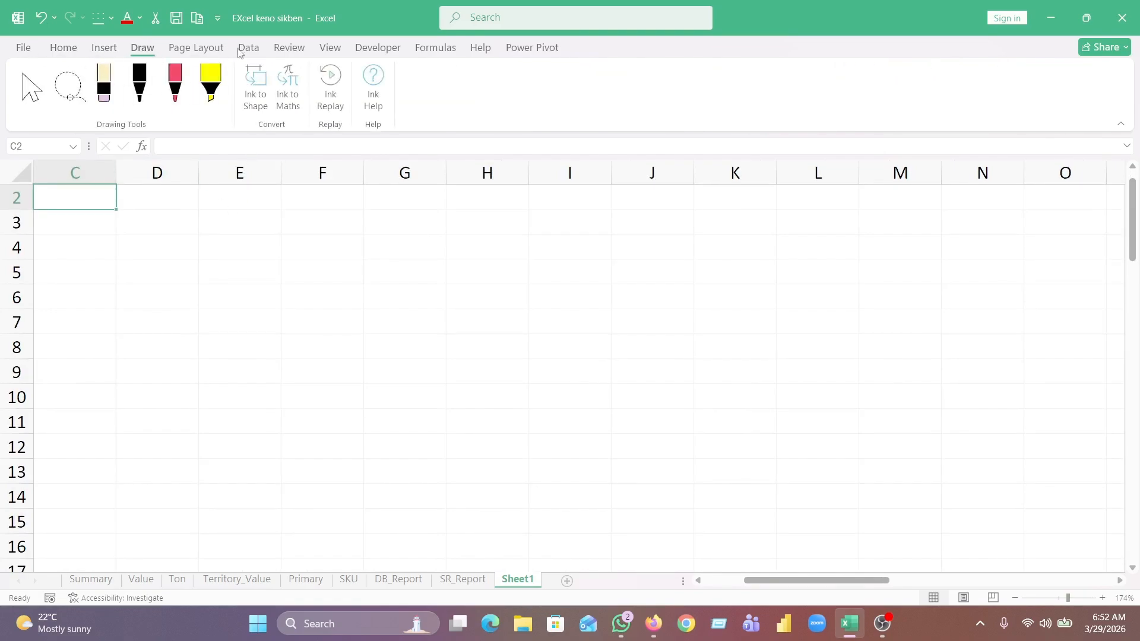
click(64, 48)
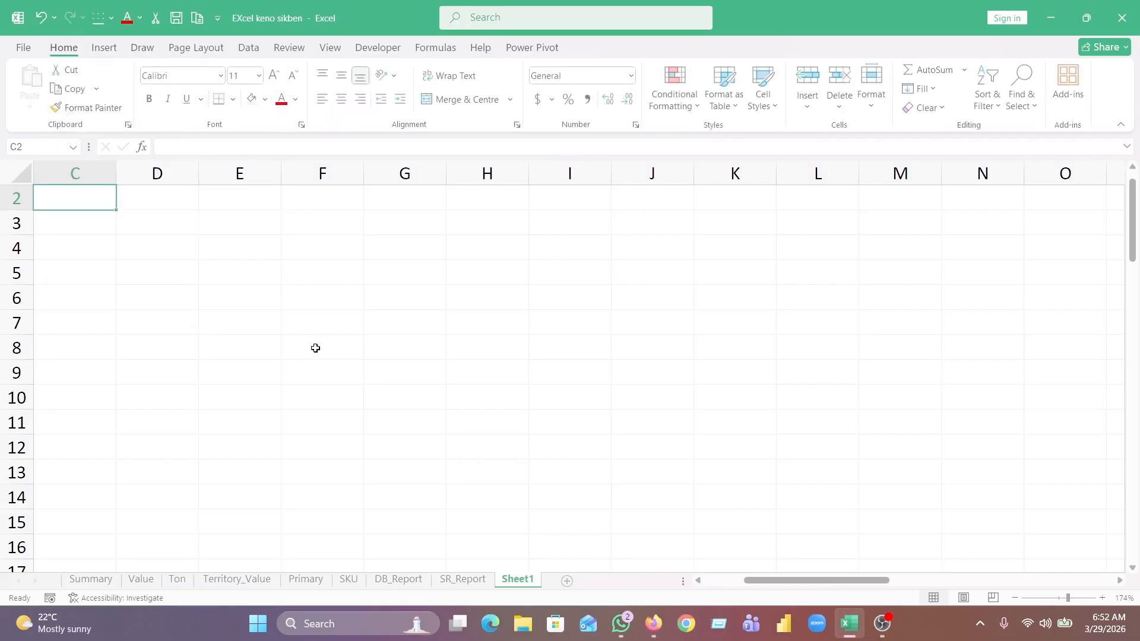
Undo the last action and redo it.
click(168, 250)
click(263, 239)
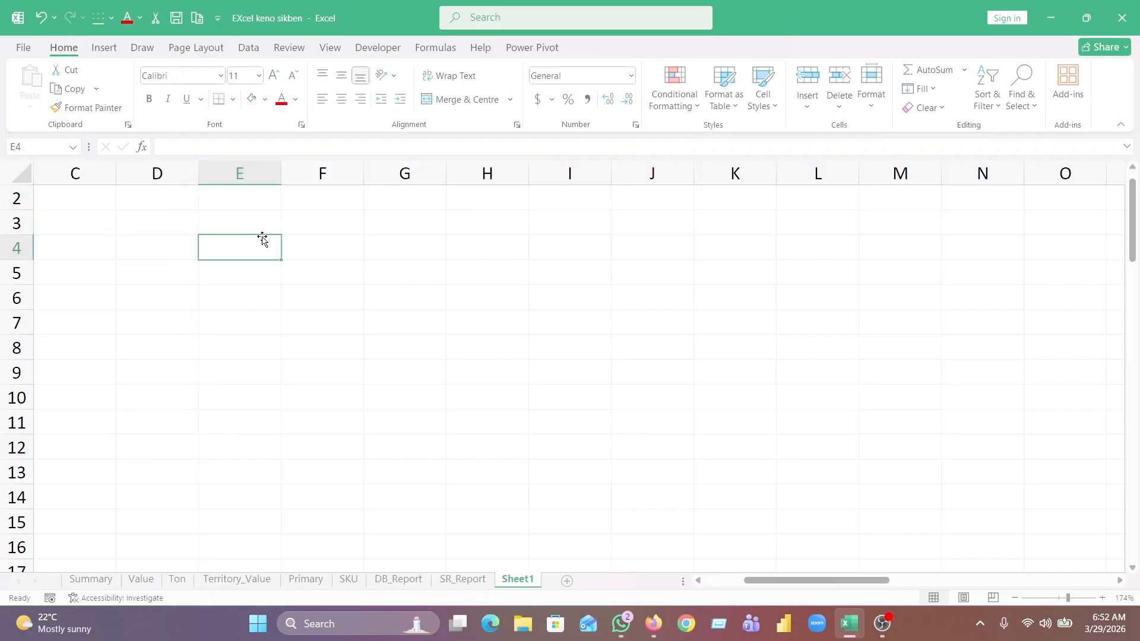
click(172, 232)
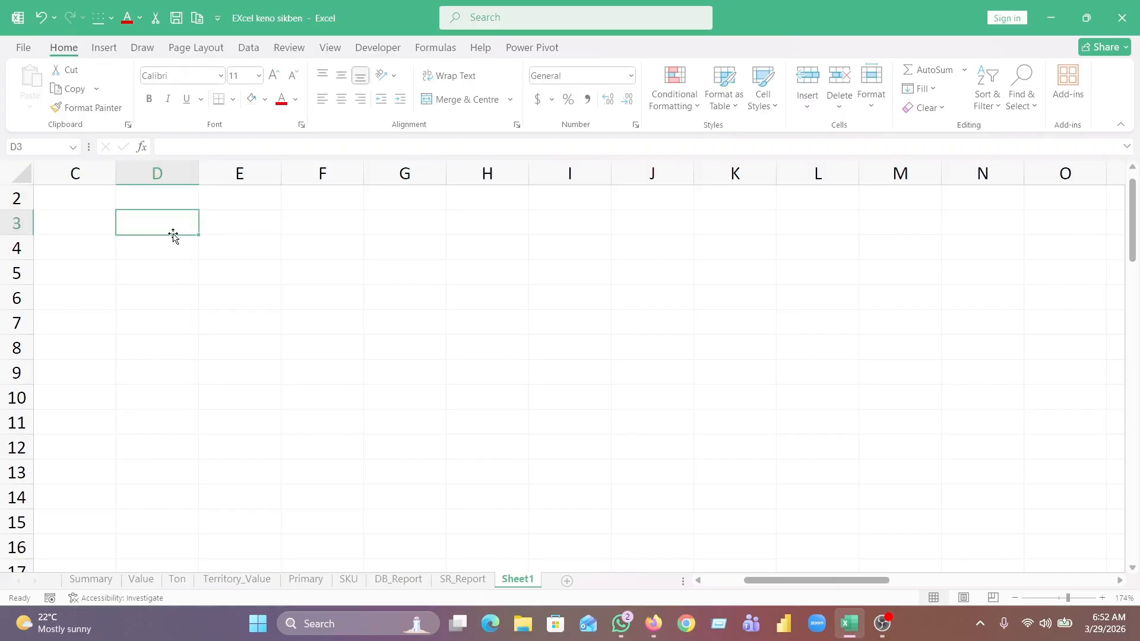
click(45, 19)
click(66, 19)
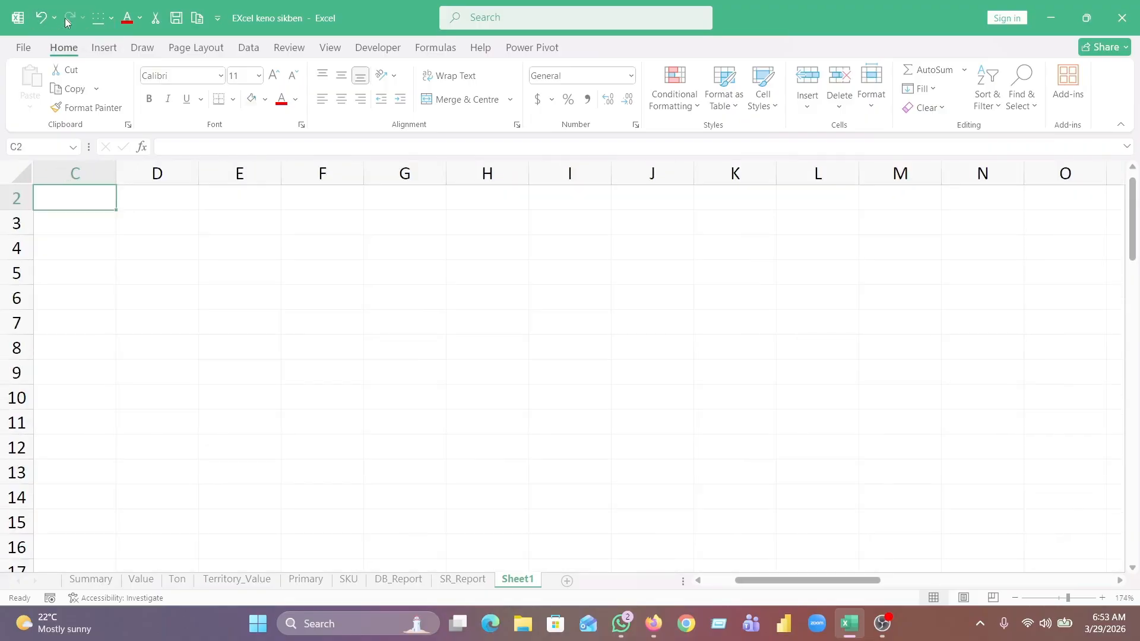
Add the New File command after Cut in the Quick Access Toolbar.
click(219, 22)
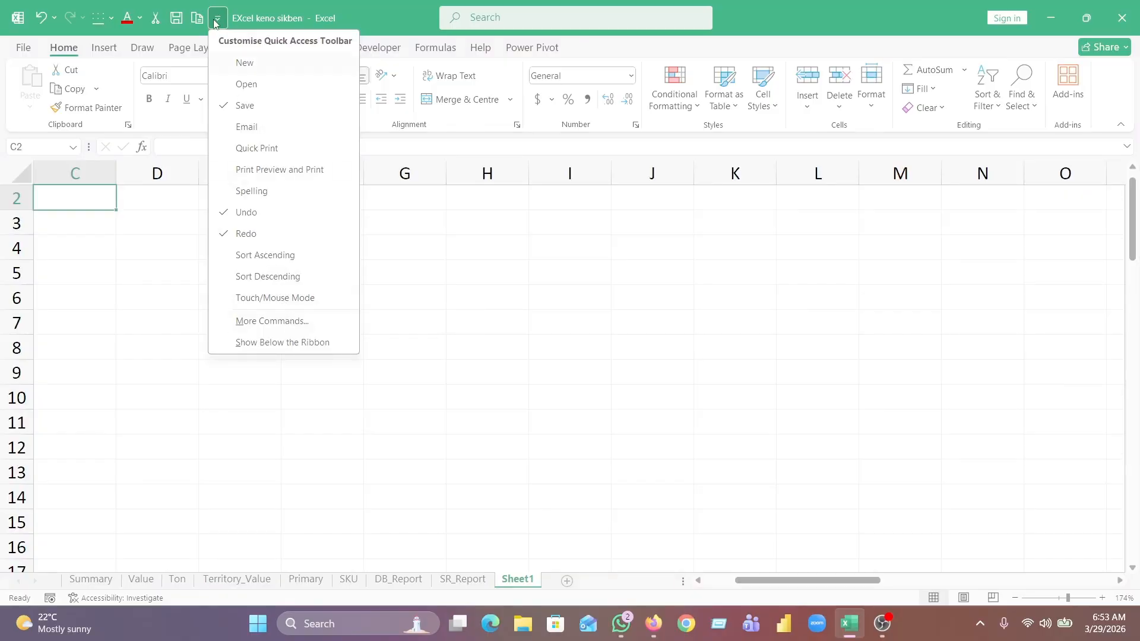
click(271, 323)
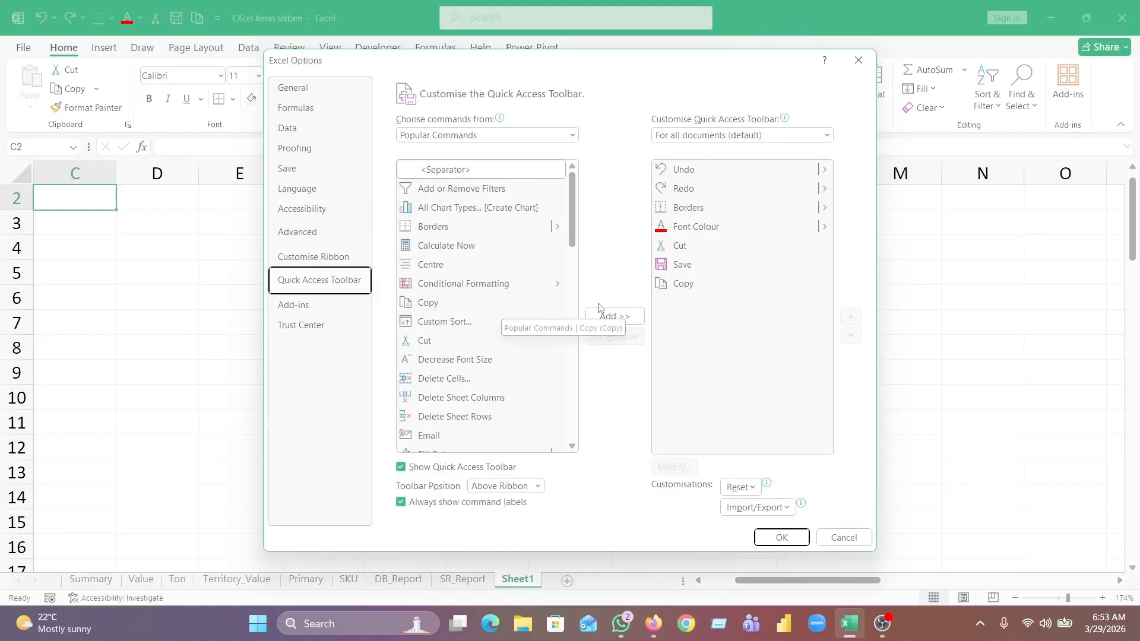
click(692, 250)
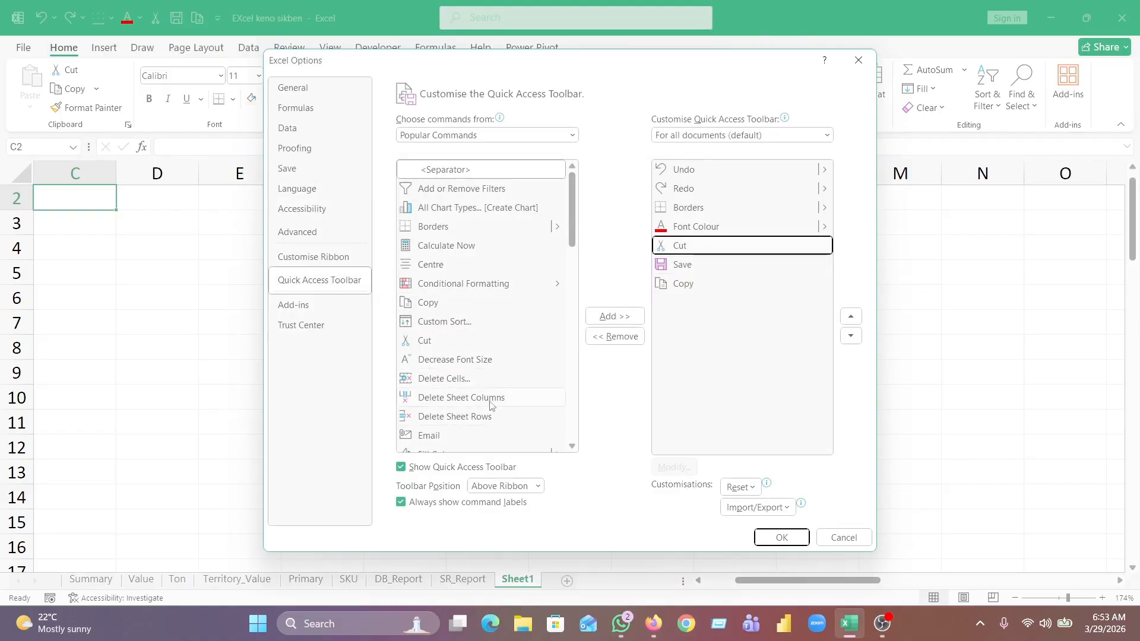
drag(574, 225, 573, 333)
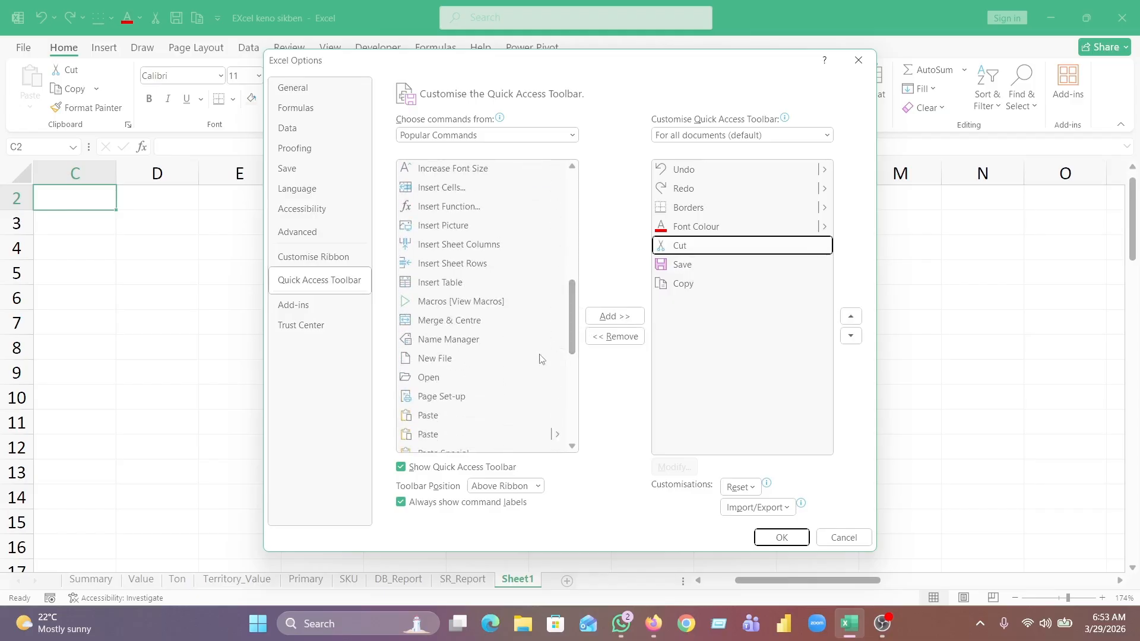
click(496, 359)
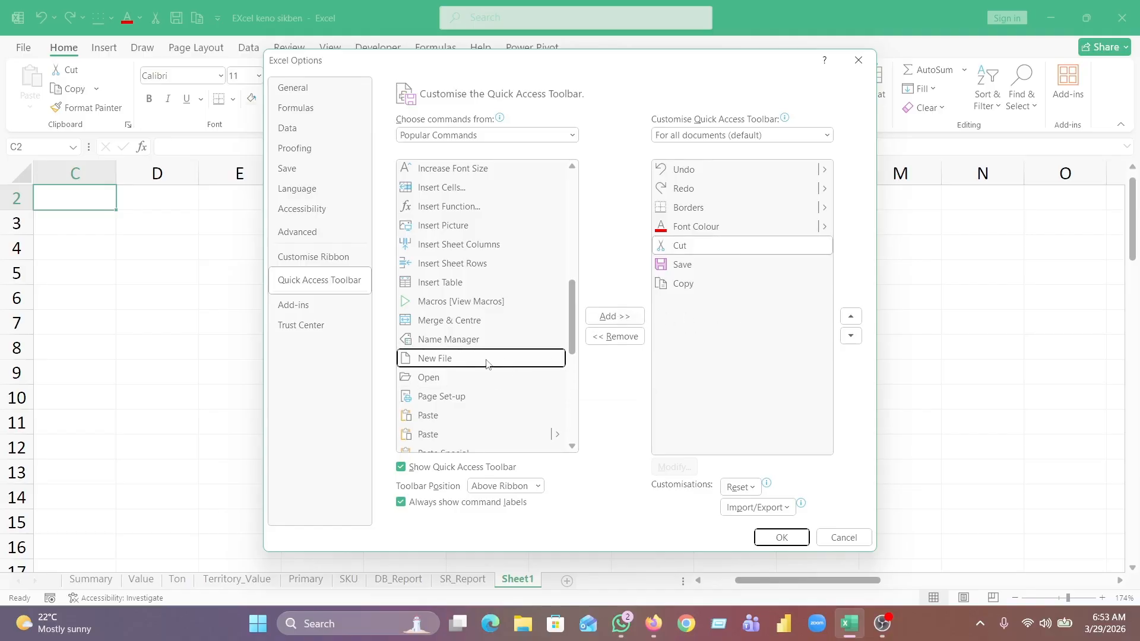
click(613, 316)
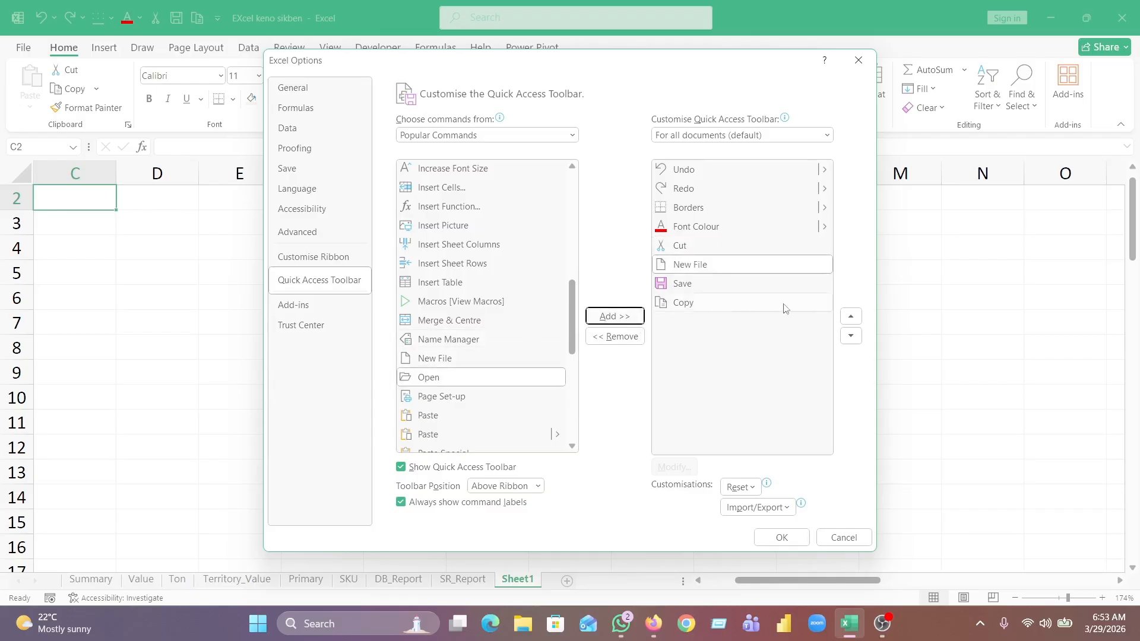
click(791, 539)
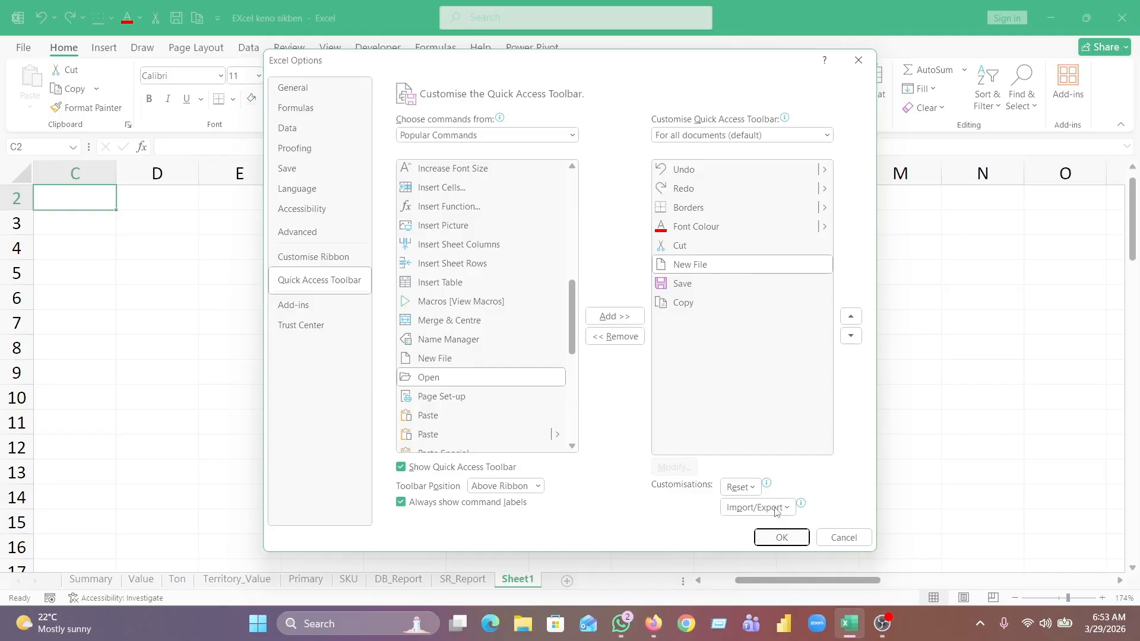
click(781, 529)
click(781, 530)
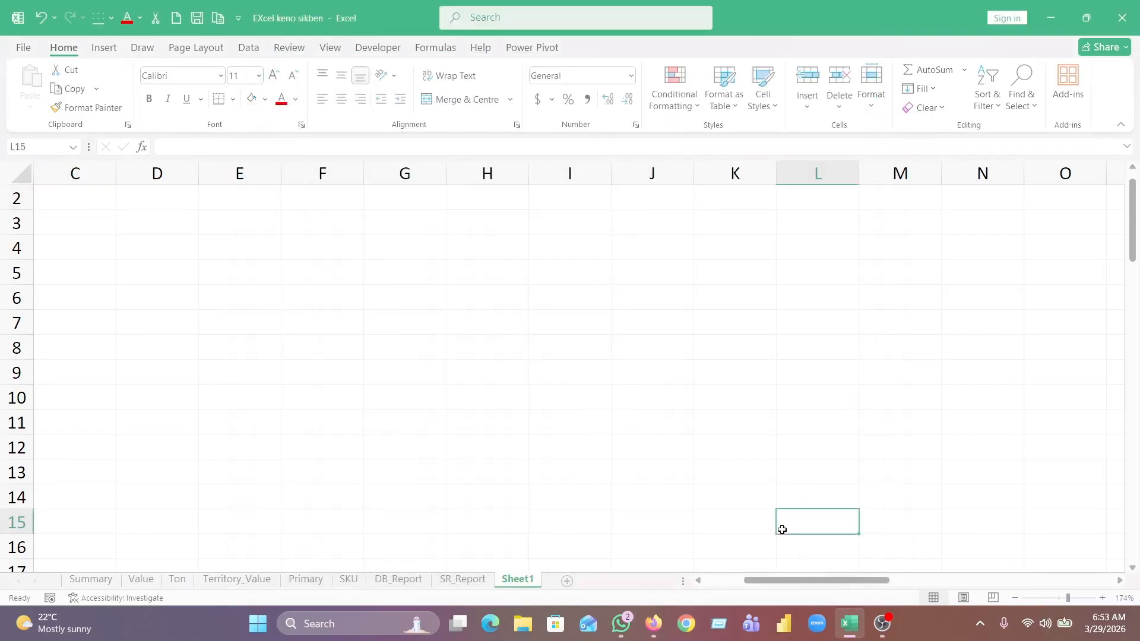
Enter 2 in both F7 and G7 as sample numbers.
click(455, 412)
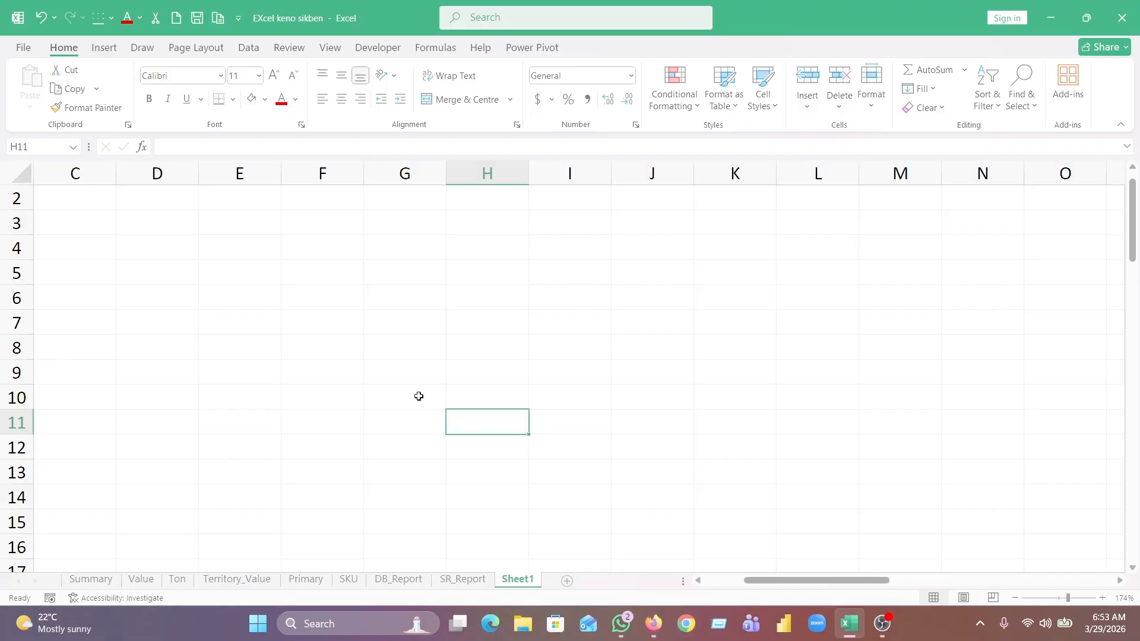
click(309, 334)
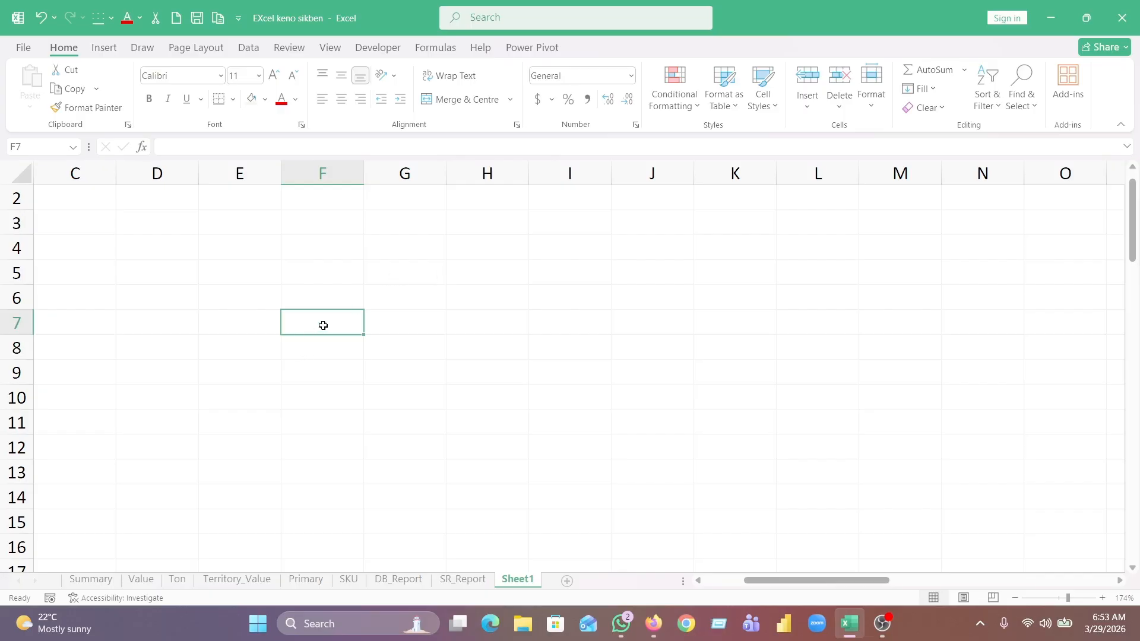
mouse_move(1133, 244)
mouse_down()
mouse_move(1135, 292)
mouse_move(1134, 252)
mouse_up()
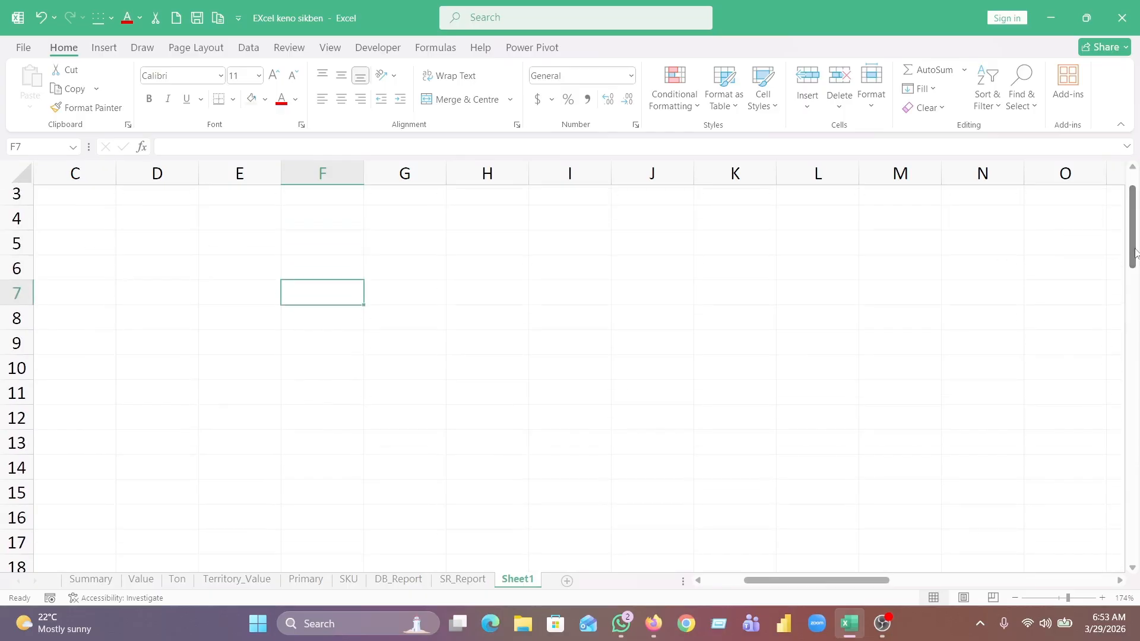
text(2)
key(Tab)
text(2)
key(Tab)
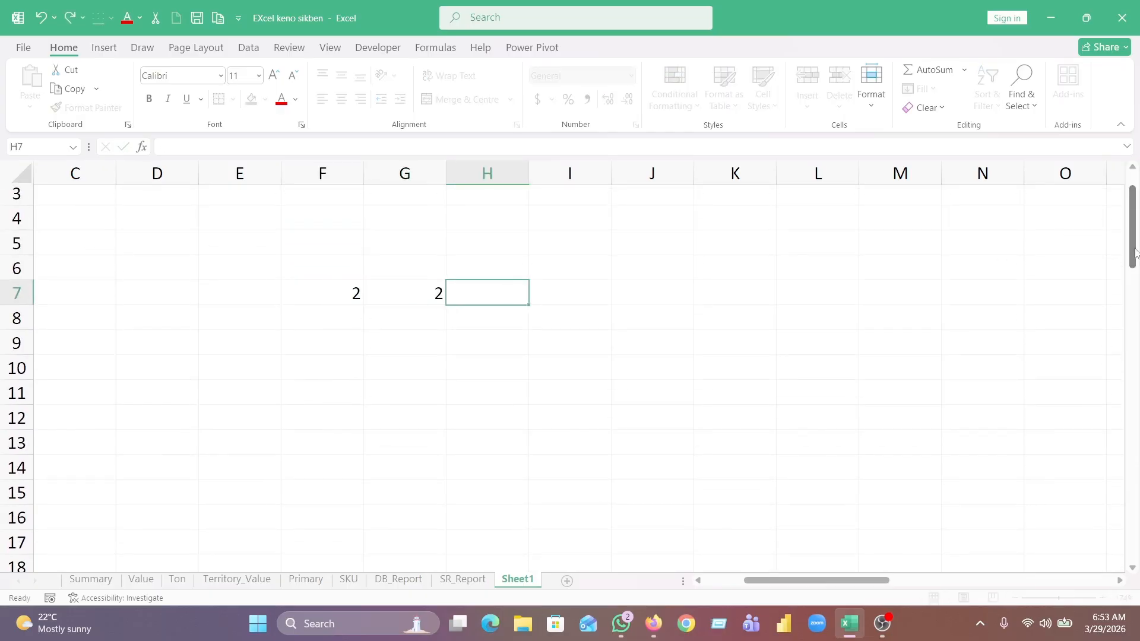
Add up F7:G7 with a SUM formula in H7 and fill the formula down to H13.
text(=)
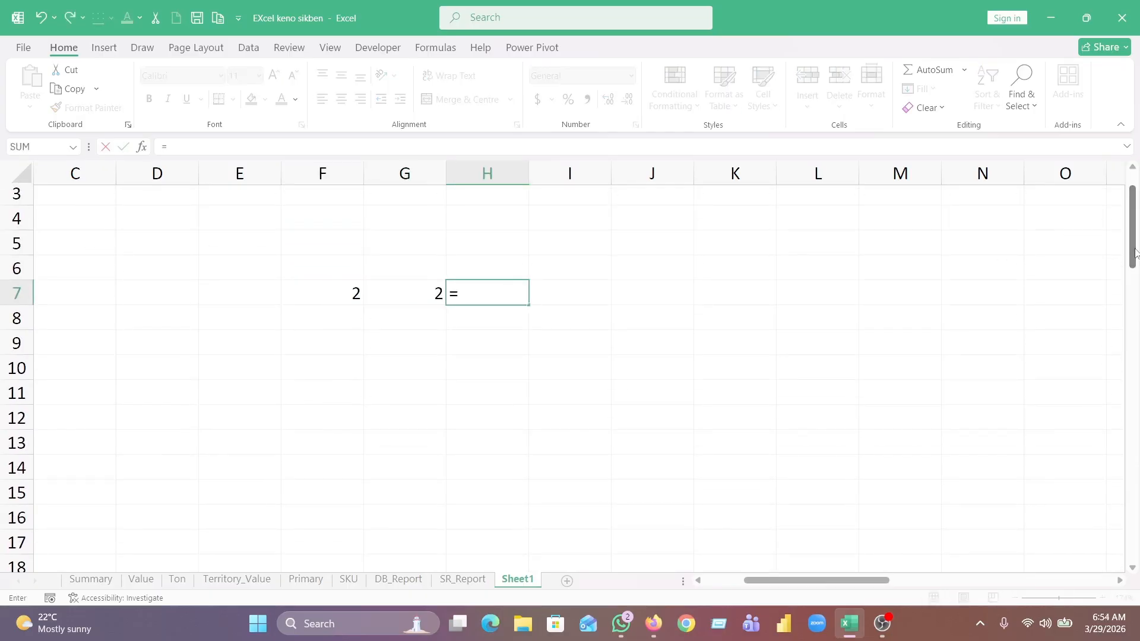
text(sum)
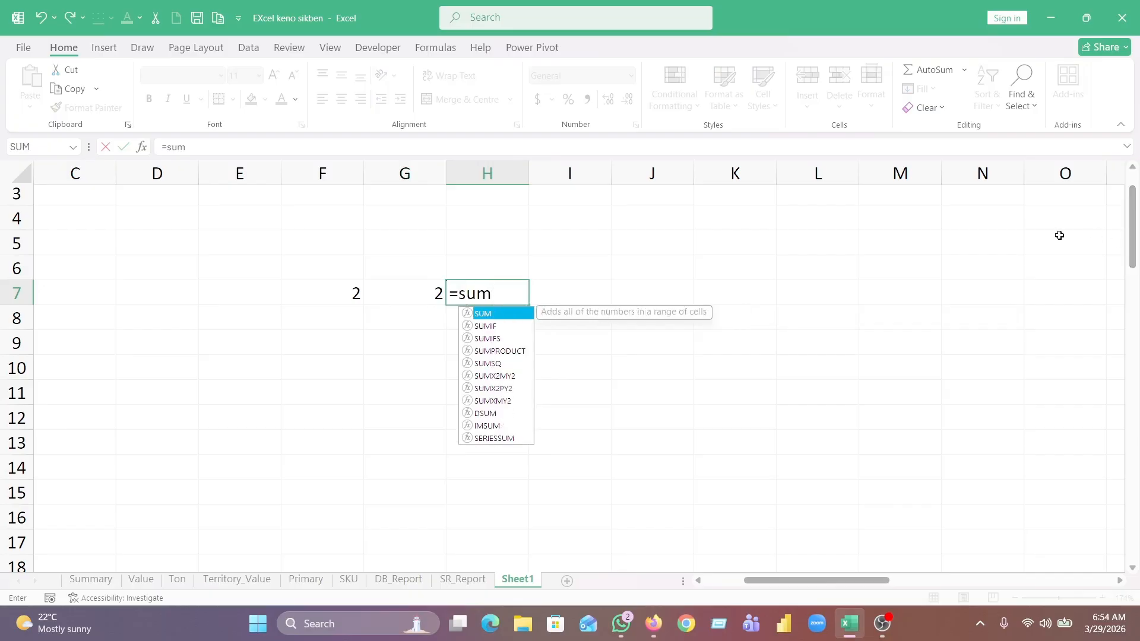
key(Tab)
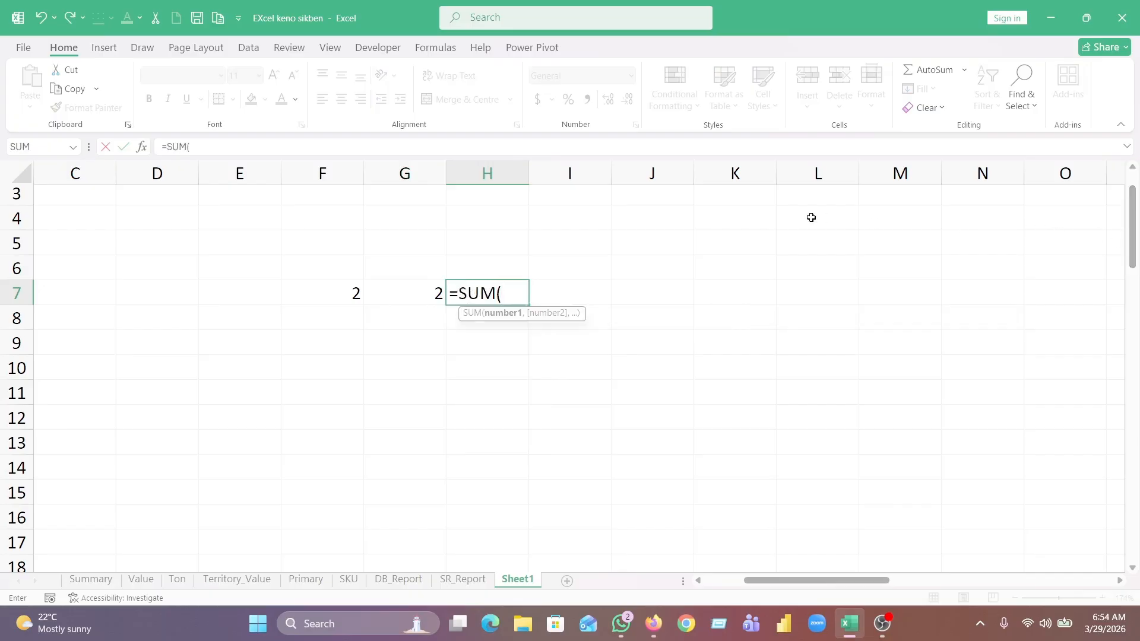
drag(314, 289, 402, 292)
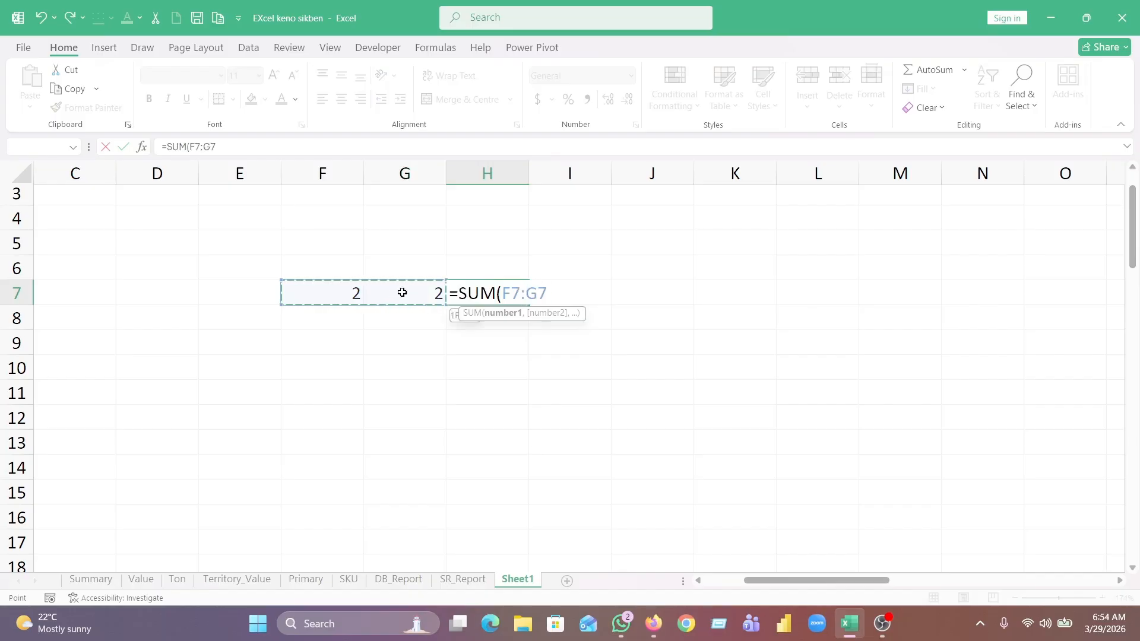
text())
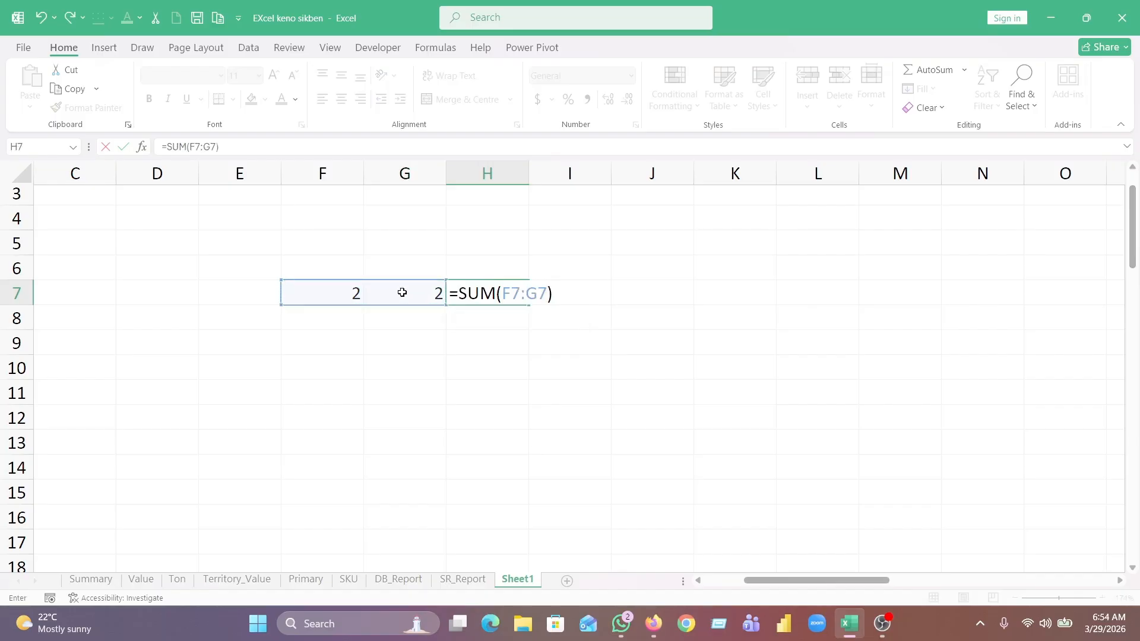
key(Return)
click(492, 291)
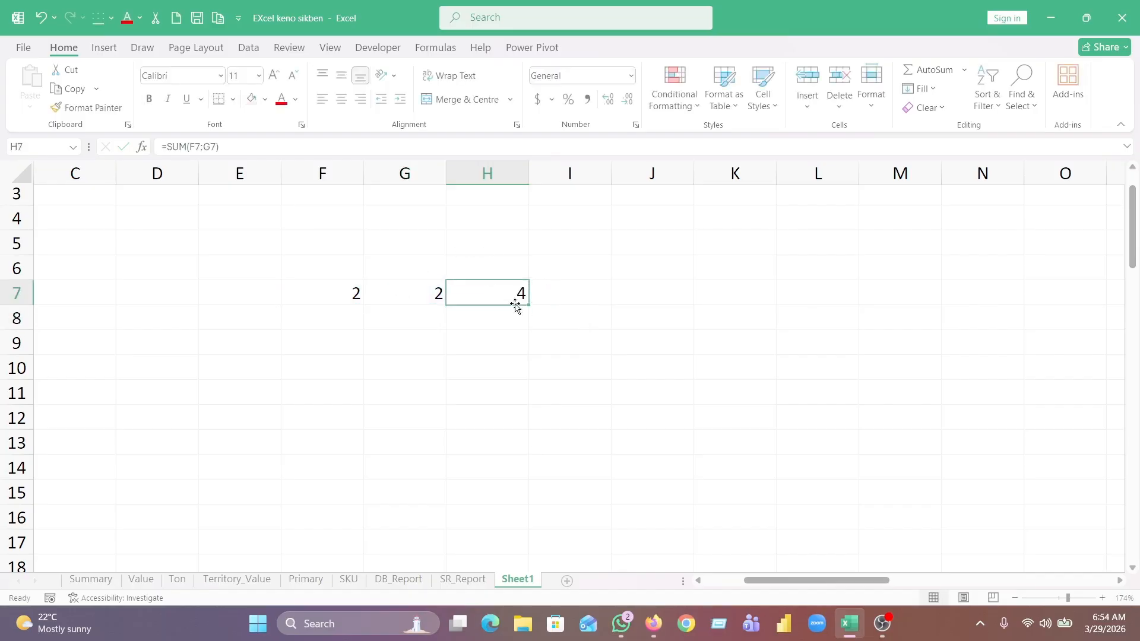
drag(528, 305, 523, 445)
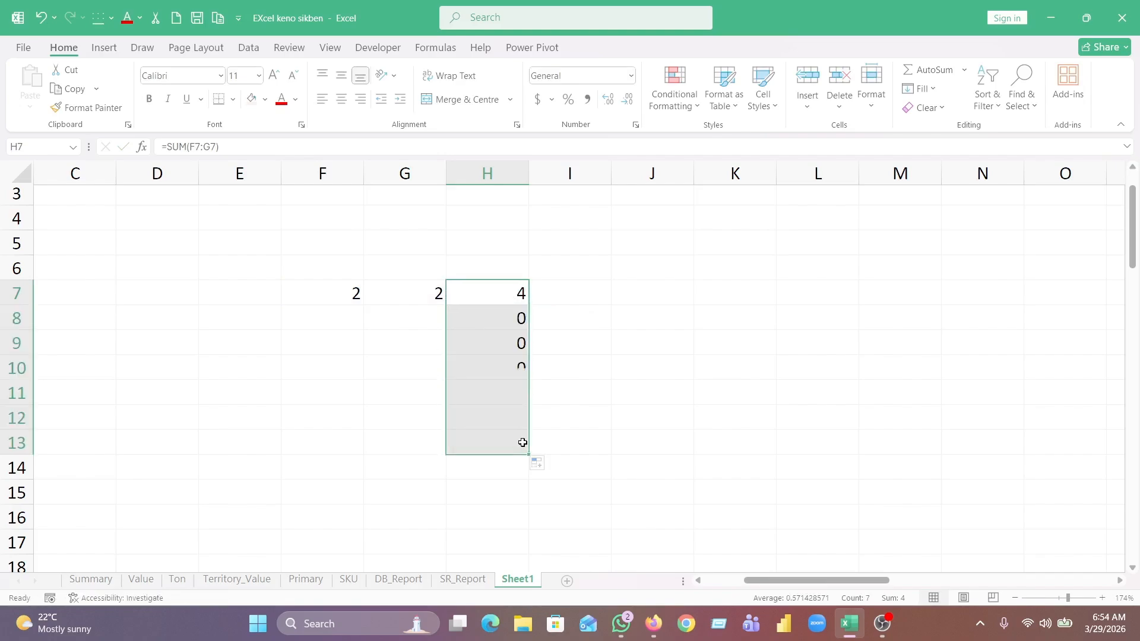
Enter 10 and 5 in F8:G8, and 15 and 5 in F9:G9.
click(338, 318)
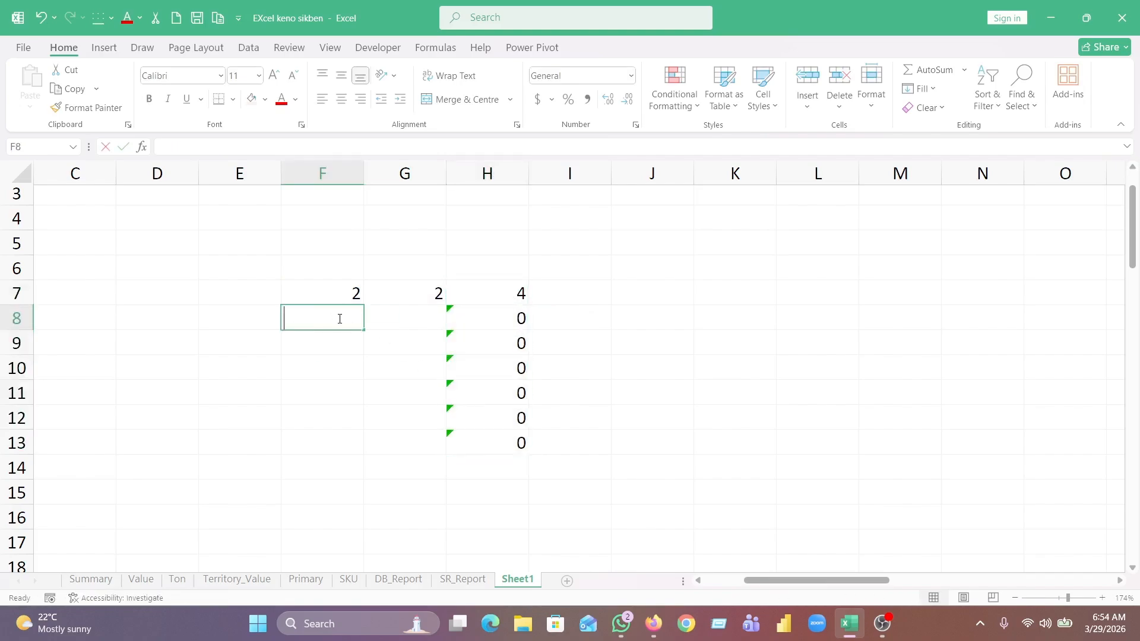
text(10)
key(Tab)
key(Return)
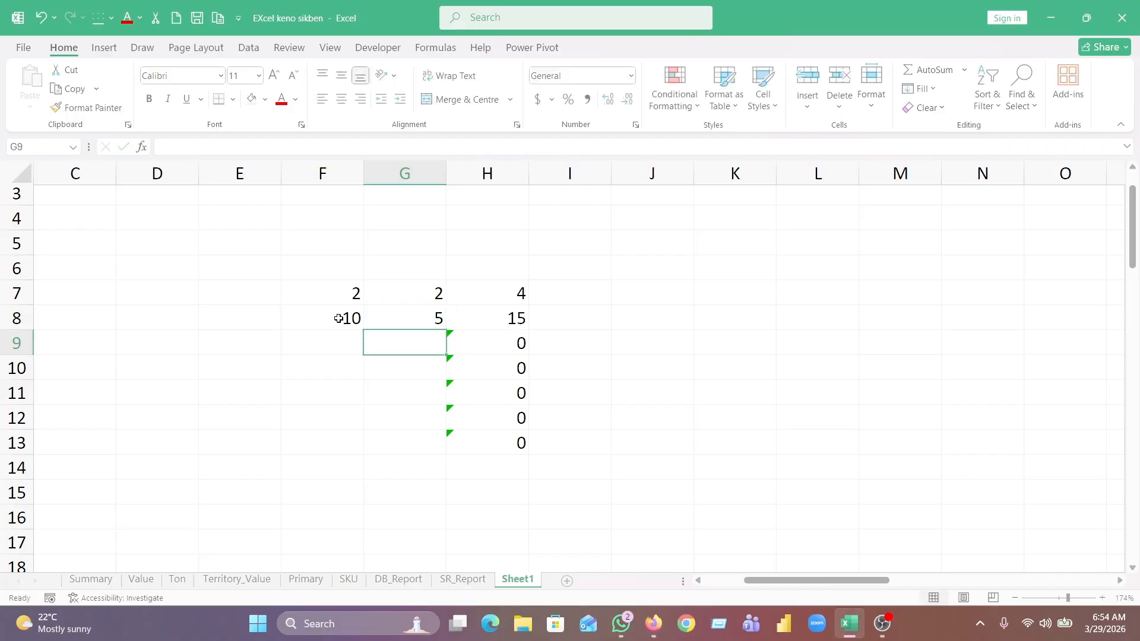
click(331, 336)
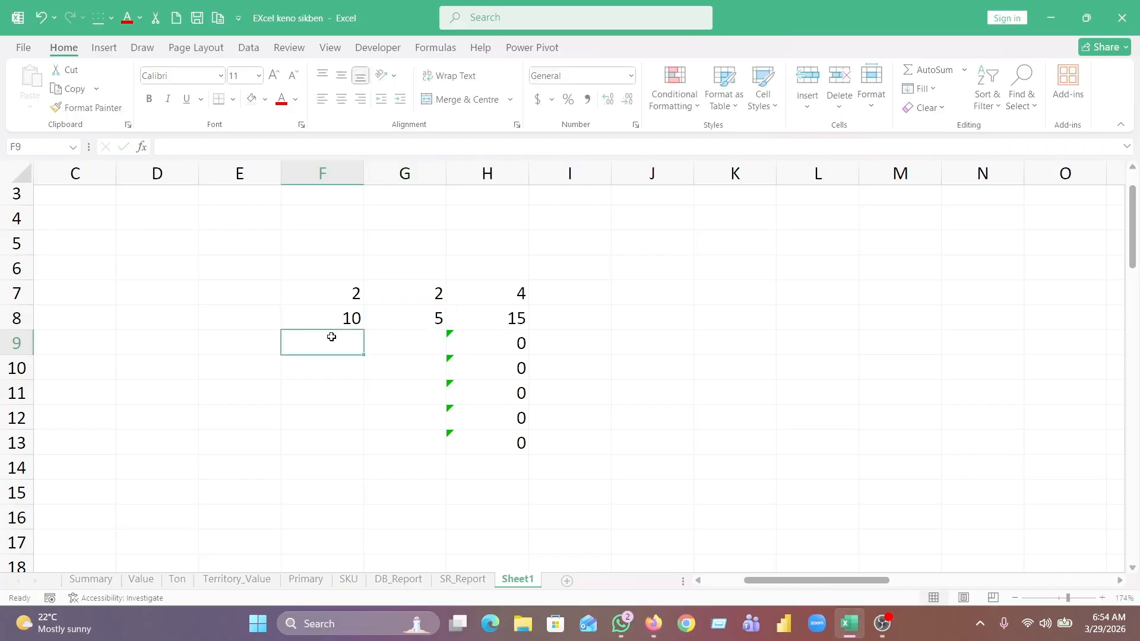
text(15)
key(Tab)
text(5)
key(Tab)
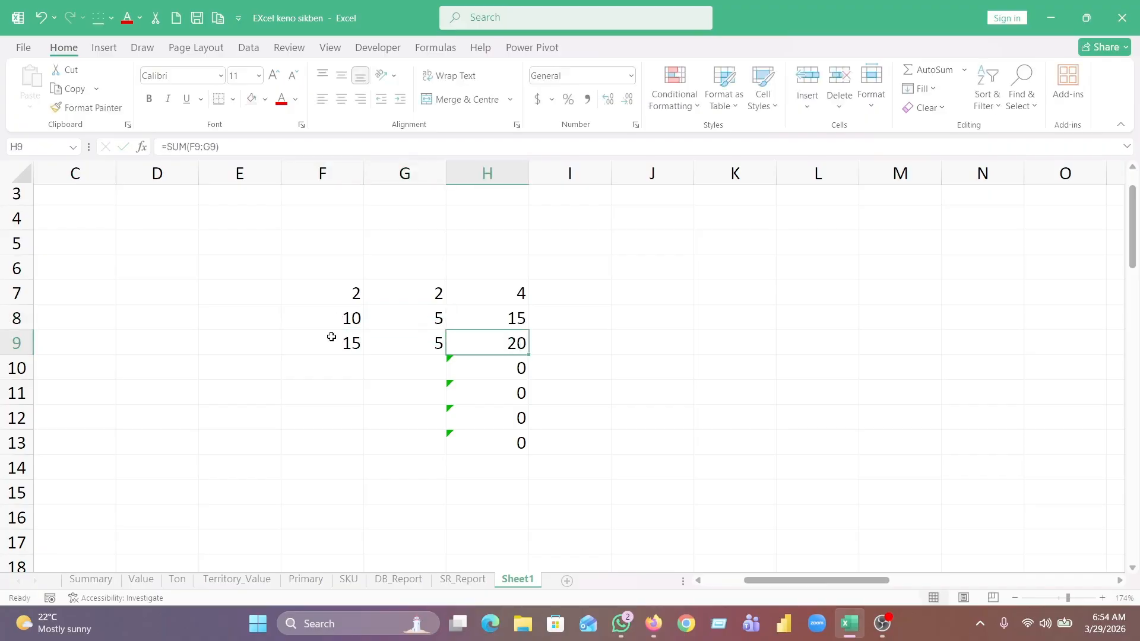
click(650, 412)
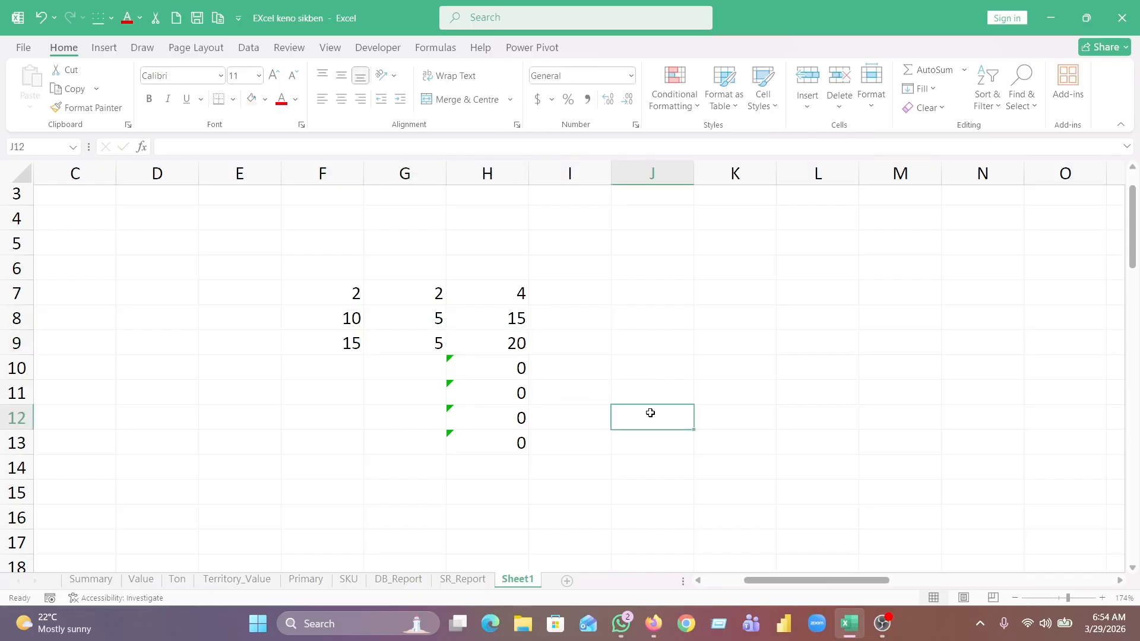
click(600, 316)
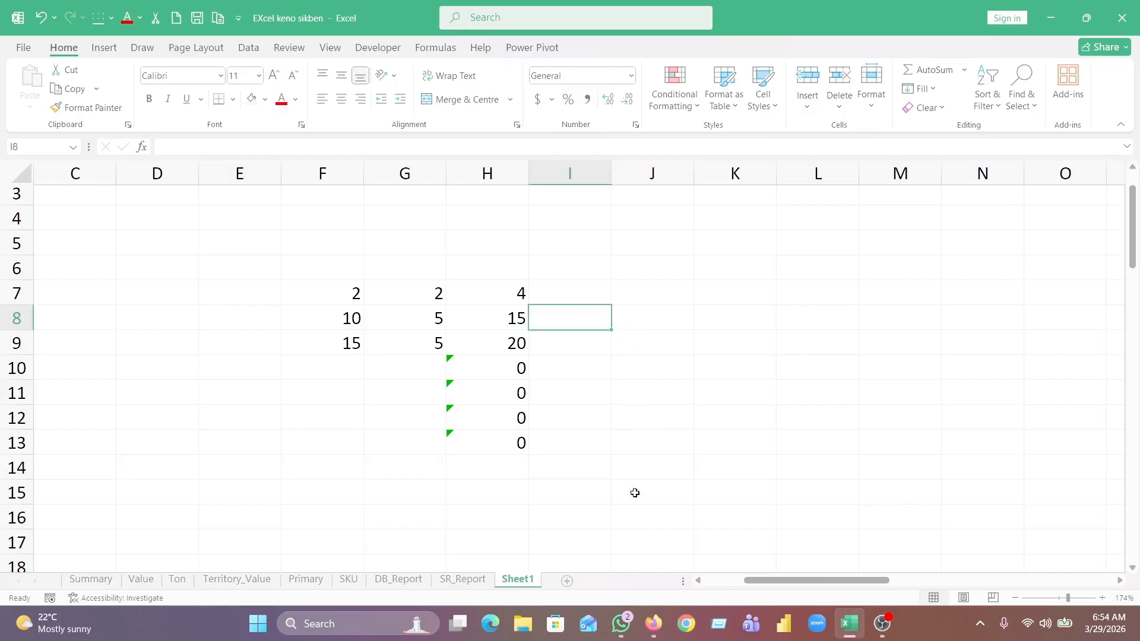
Examine the SR_Report sheet's data columns, from Schedule Call and TP Target through Net Sales, CPR and ADS to Value Per Memo.
click(466, 581)
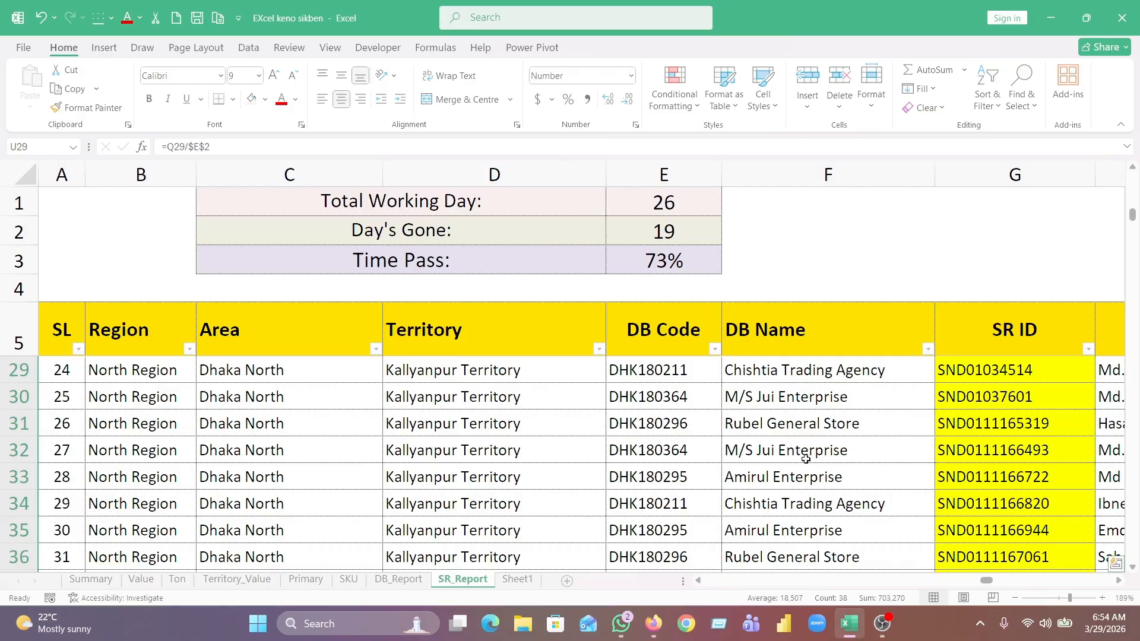
drag(1134, 221, 1134, 195)
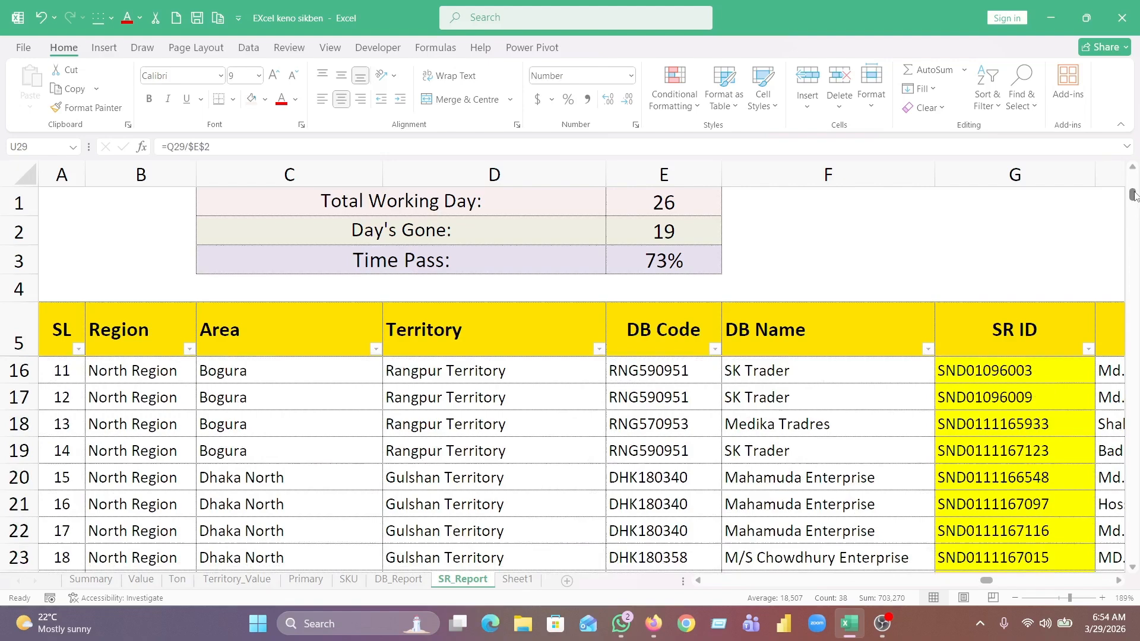
click(1060, 599)
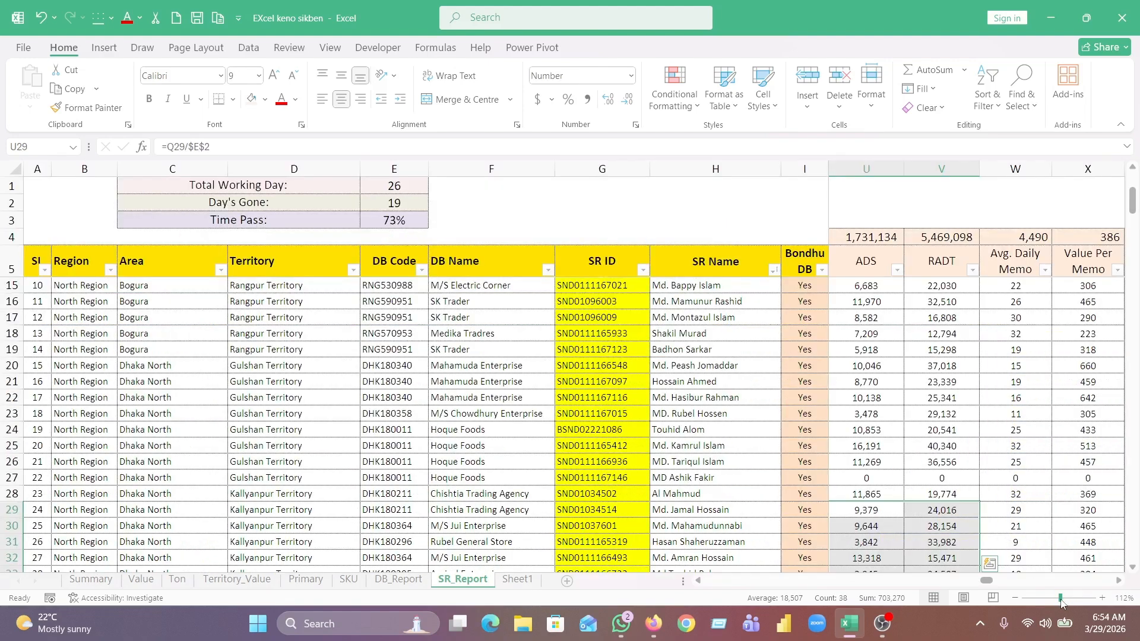
click(1013, 399)
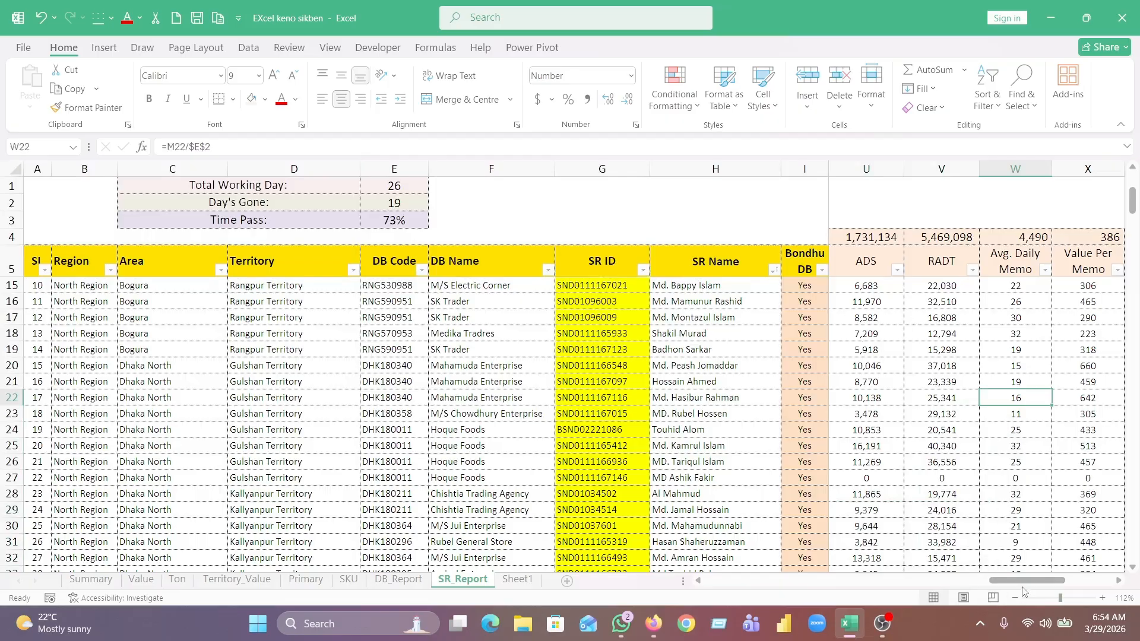
scroll(1003, 599, left, 3)
drag(988, 600, 685, 635)
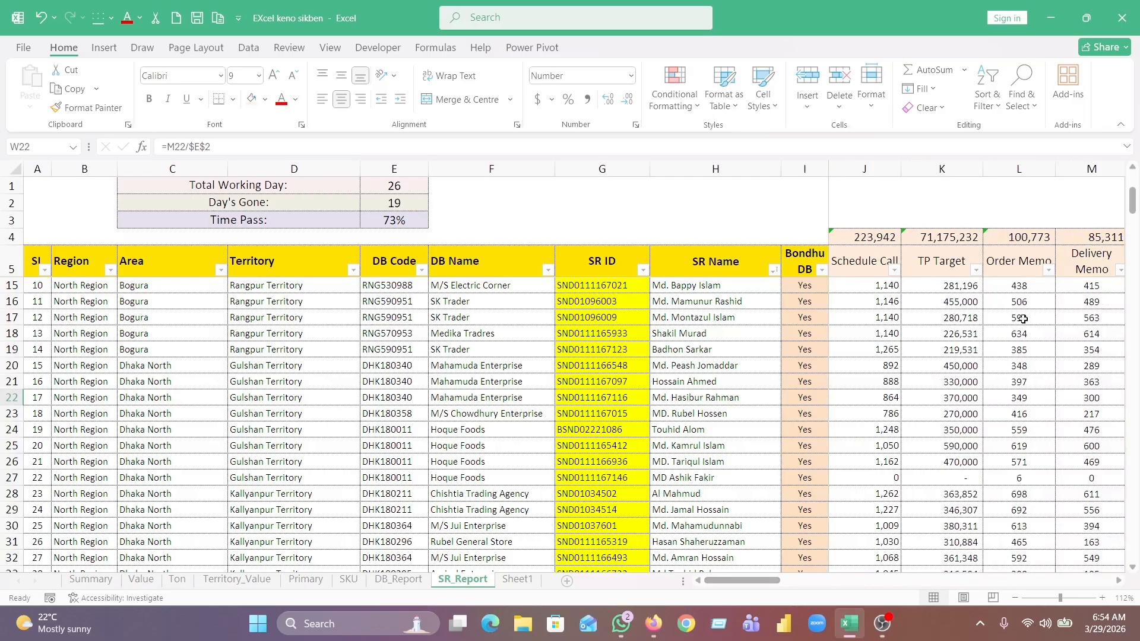
drag(769, 580, 902, 605)
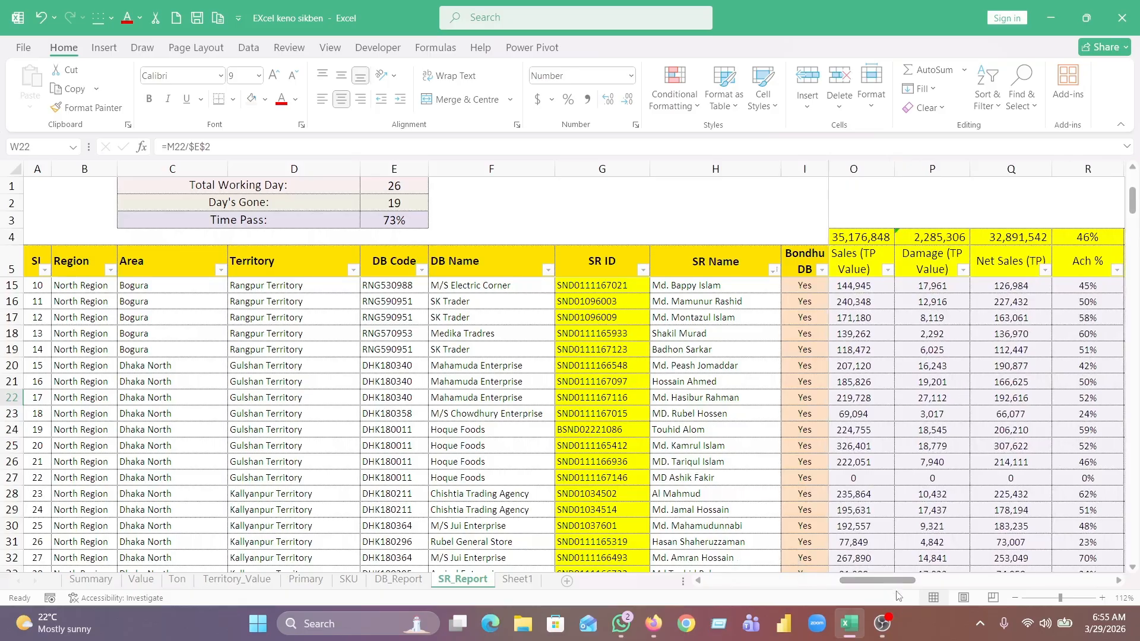
drag(894, 581, 979, 585)
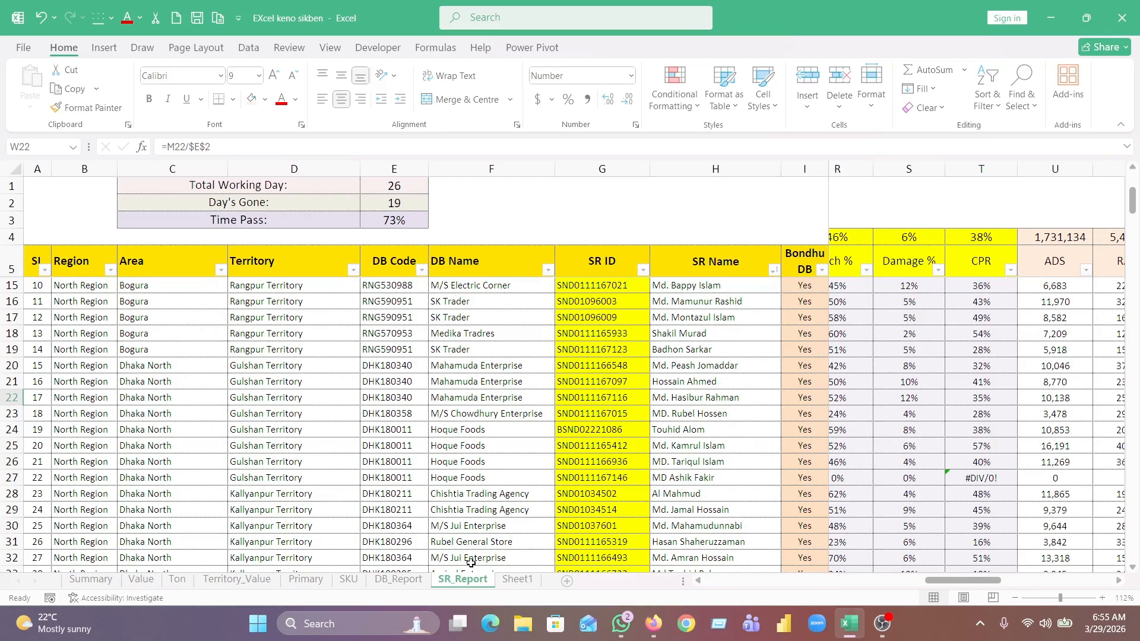
Return to Sheet1 and display the Power Pivot commands.
click(518, 580)
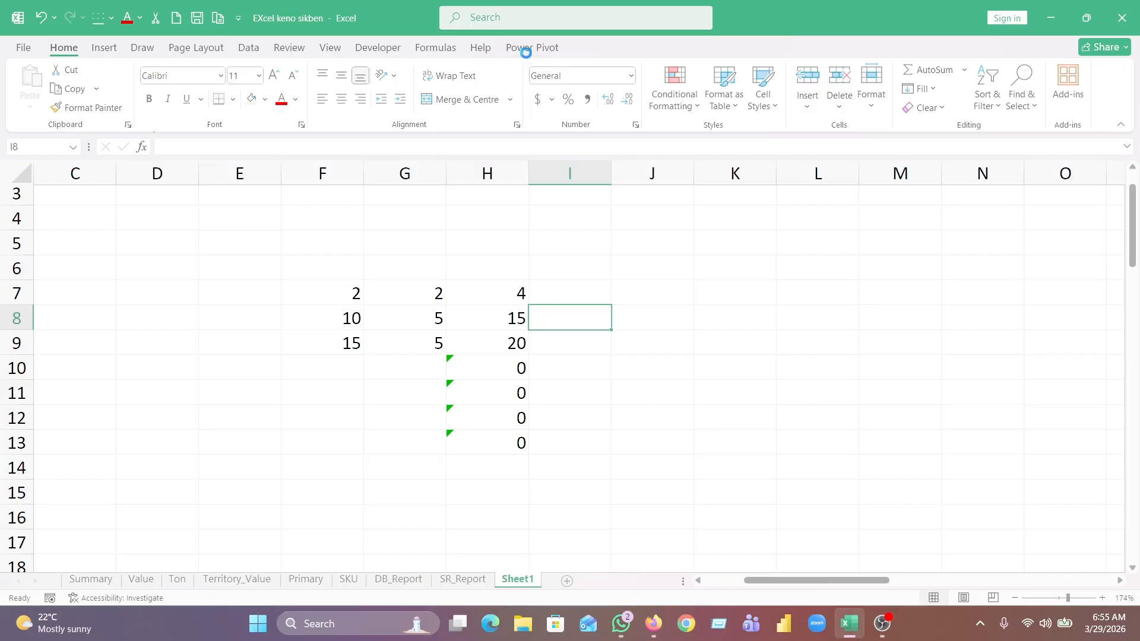
click(526, 52)
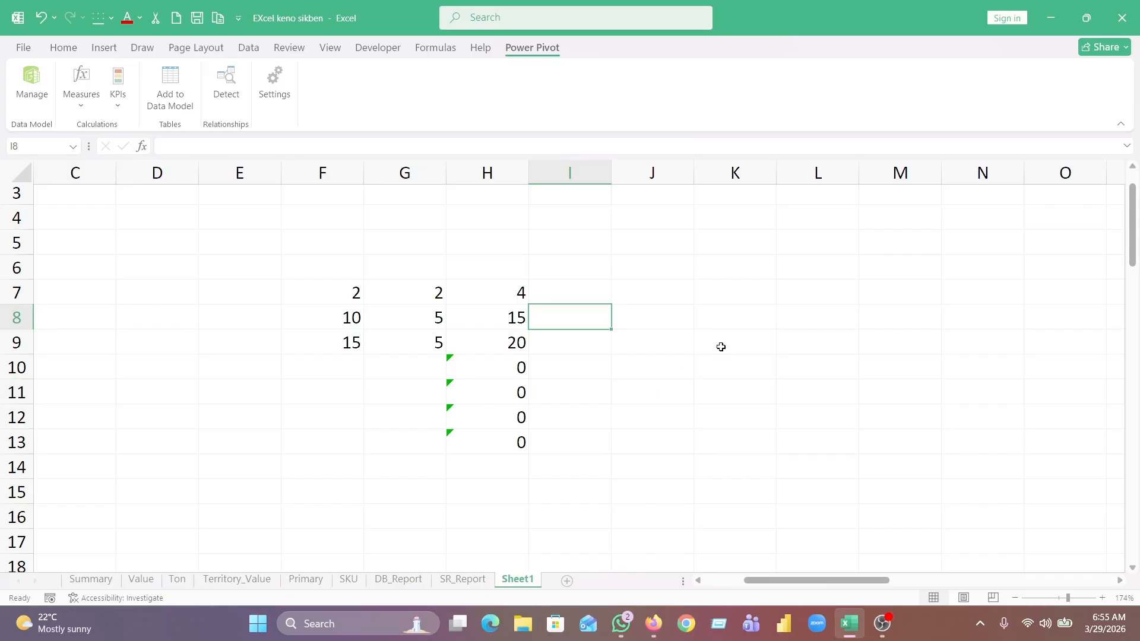
click(704, 341)
click(645, 303)
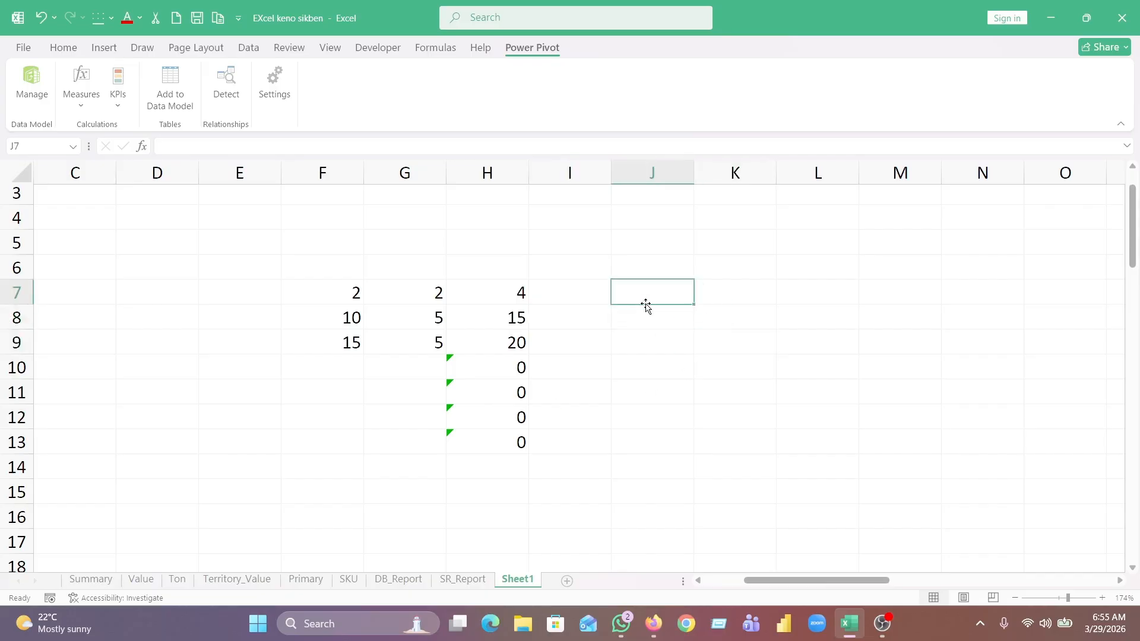
click(761, 381)
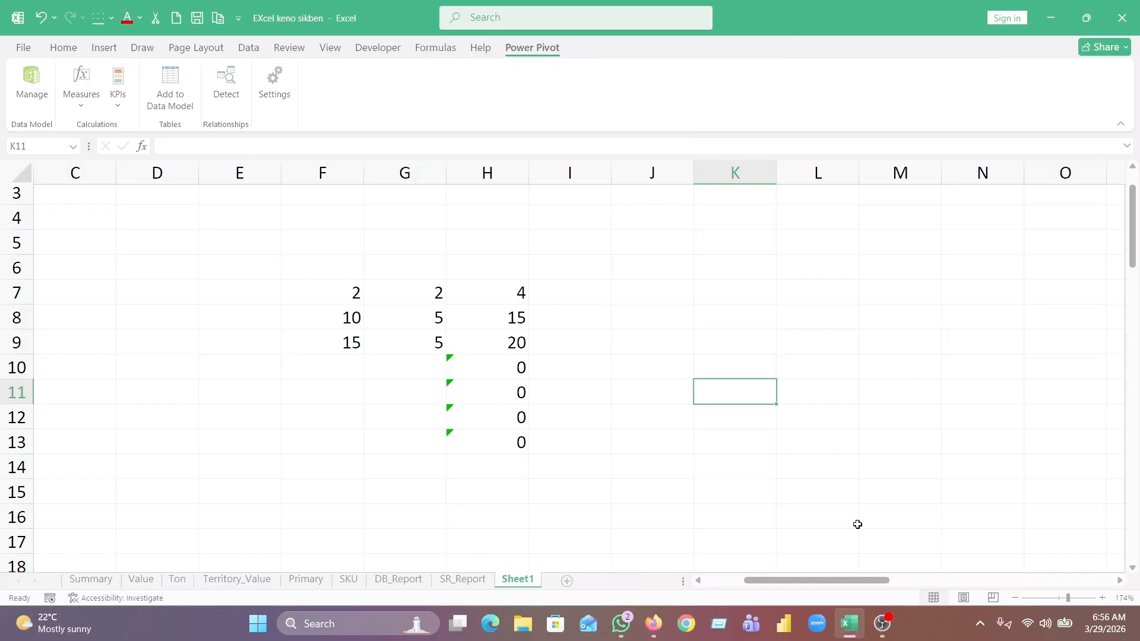
mouse_move(872, 627)
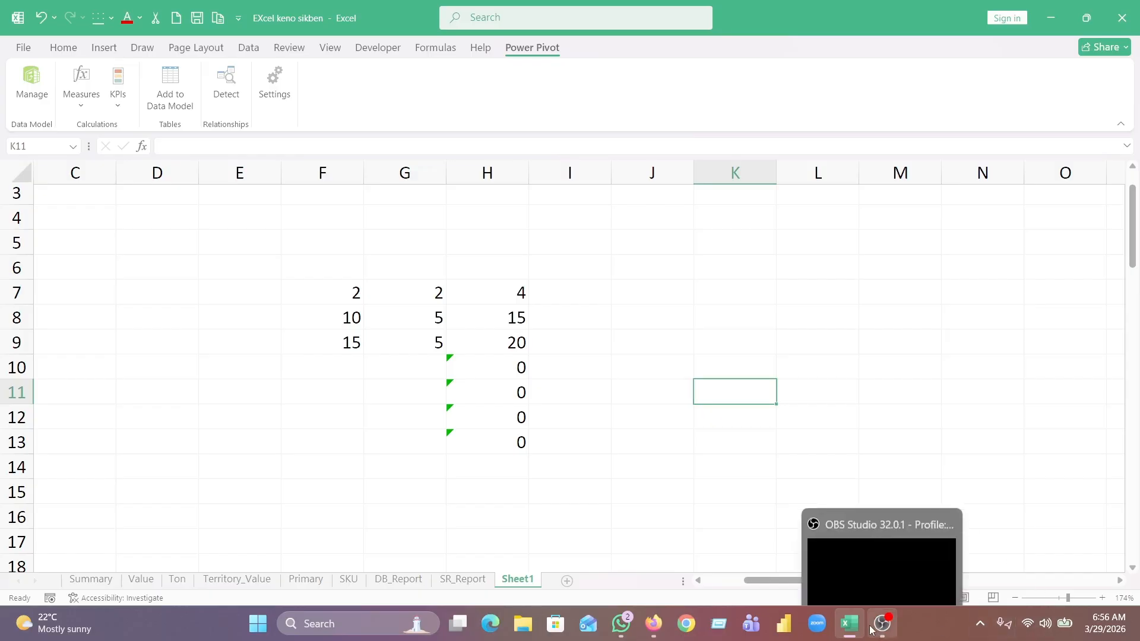